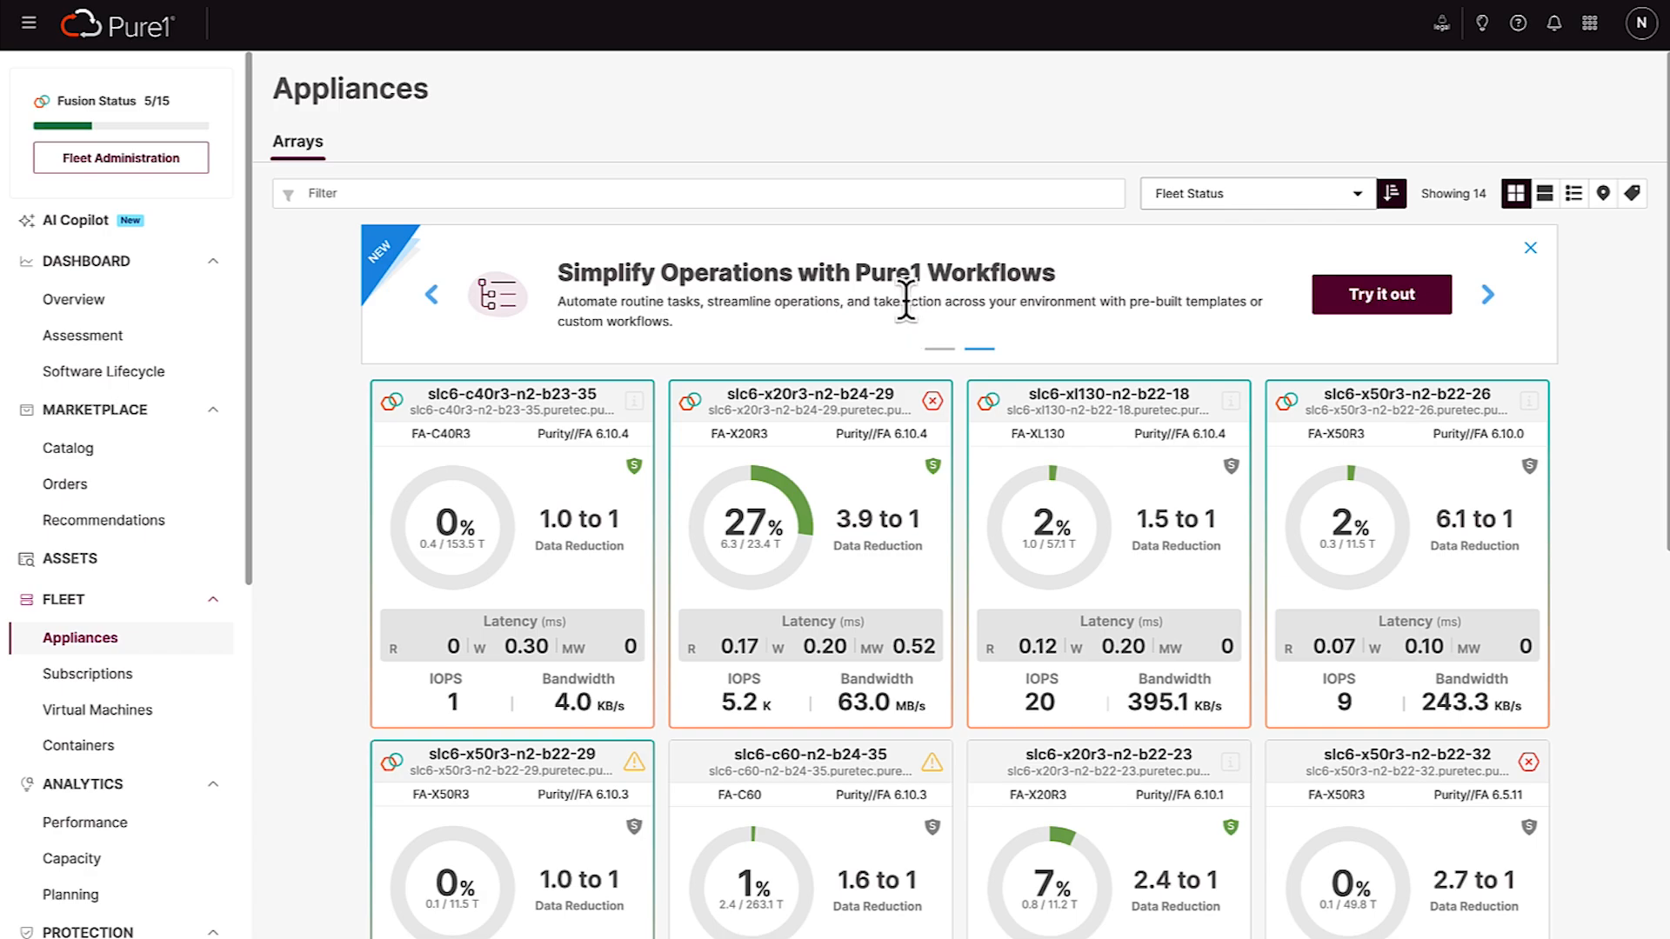
Sort the array cards on the Appliances page by Fleet Status
{"action": "left_click", "coordinate": [1344, 207]}
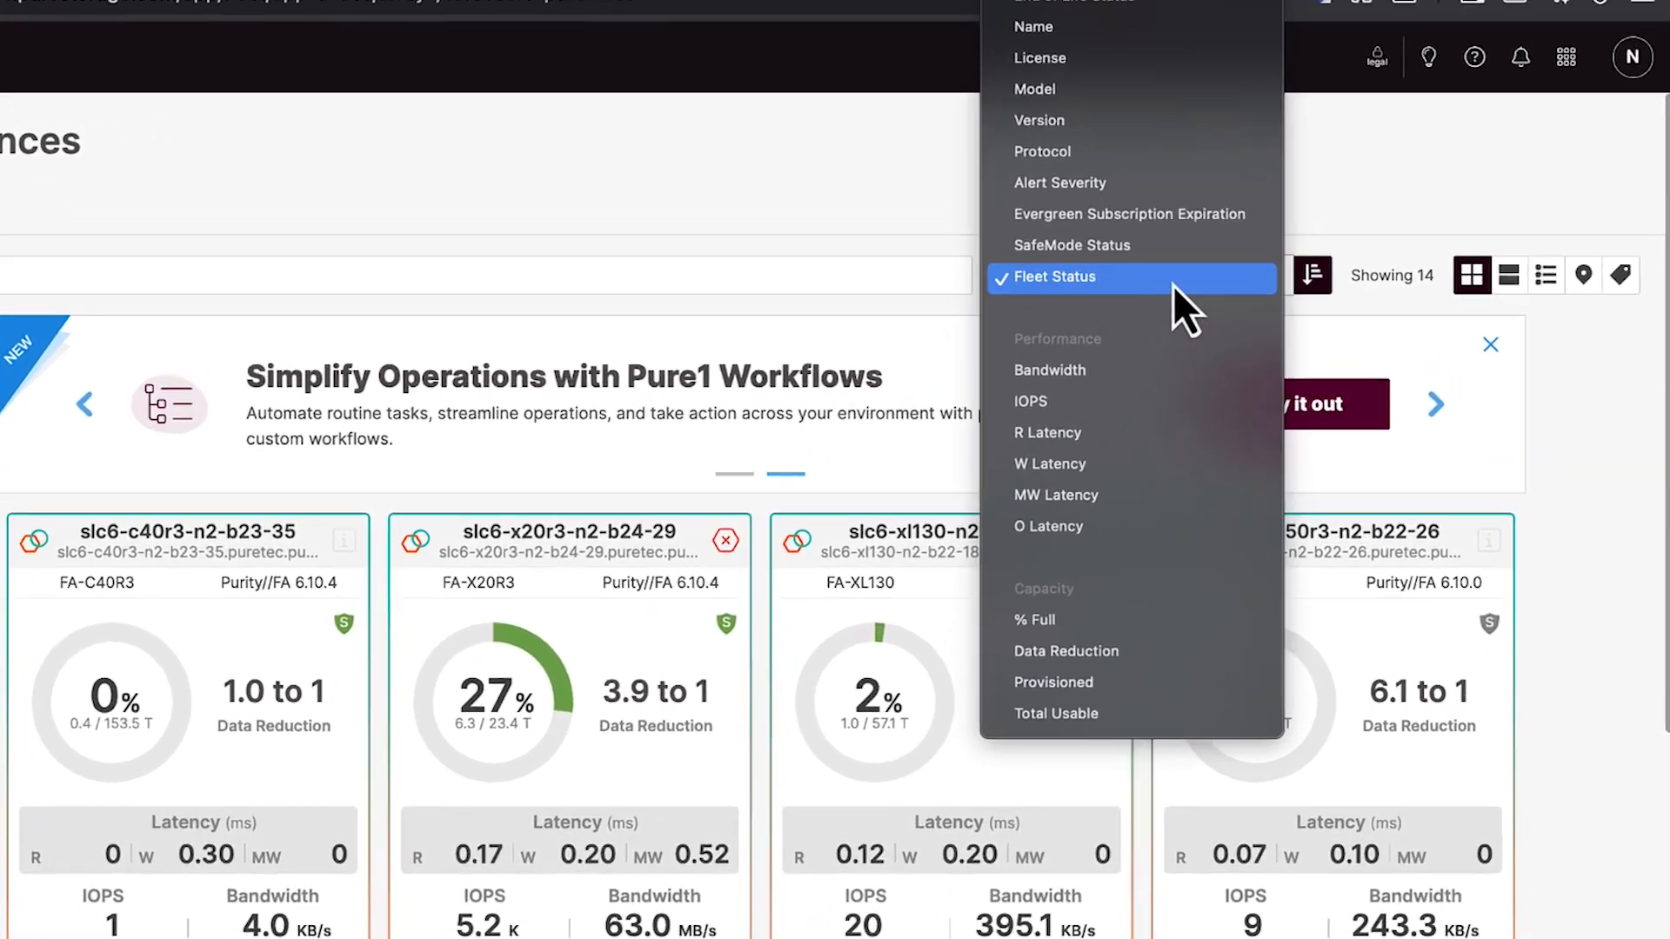
{"action": "left_click", "coordinate": [1222, 200]}
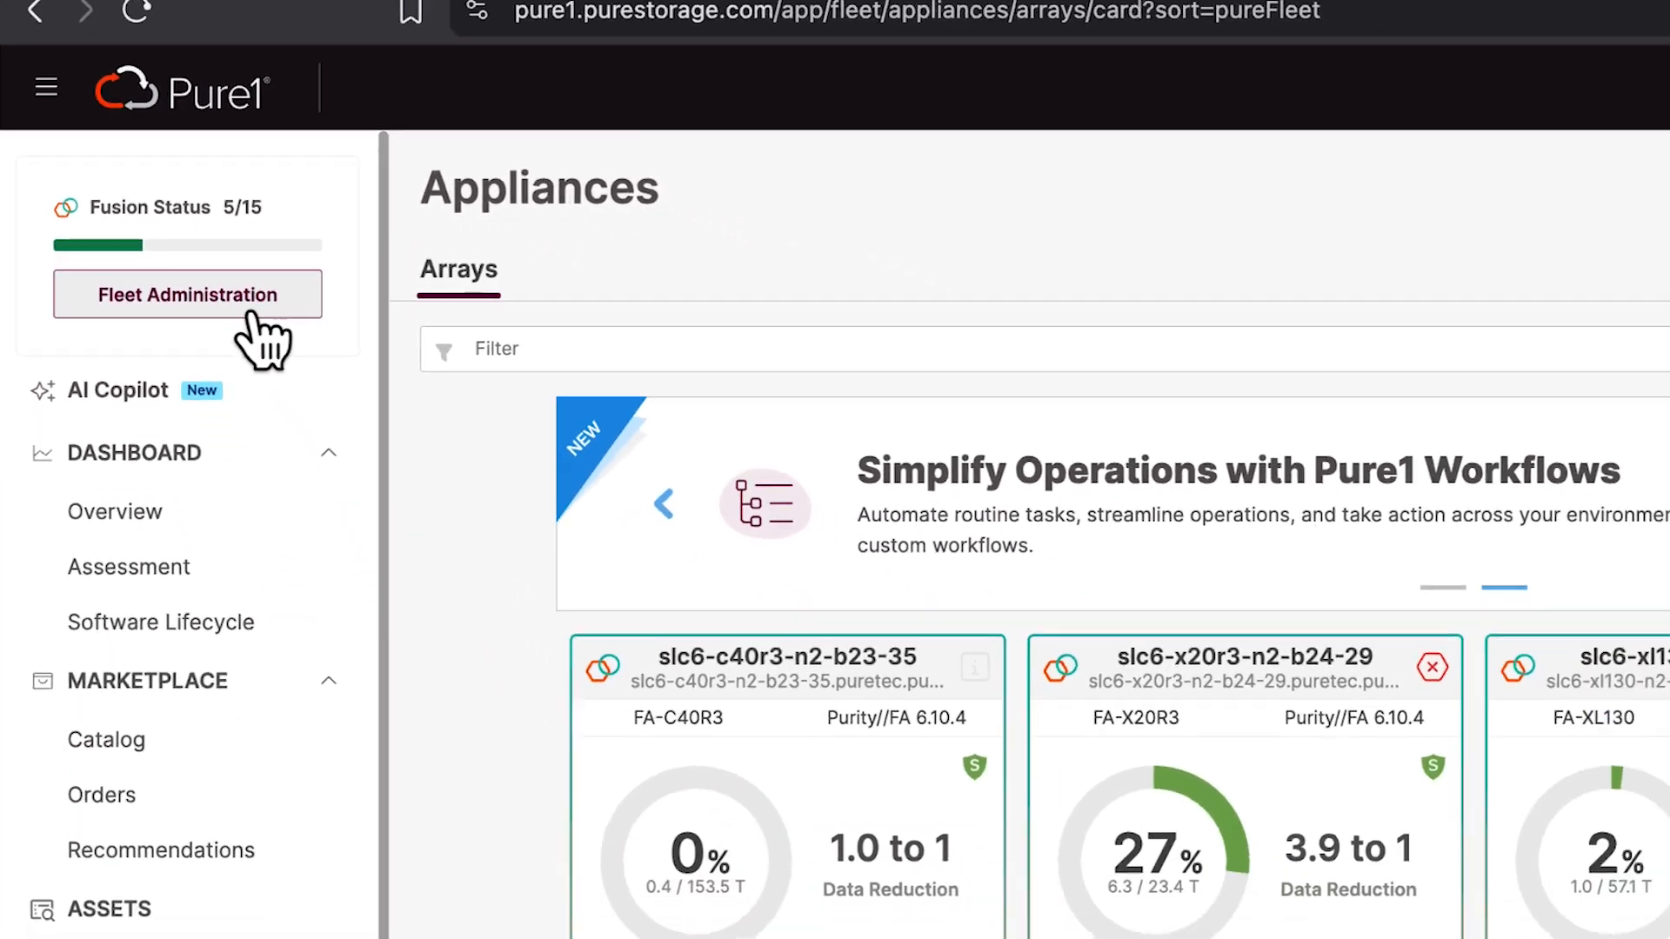
Open Fleet Administration and show only the arrays that are eligible for Fusion
{"action": "left_click", "coordinate": [250, 311]}
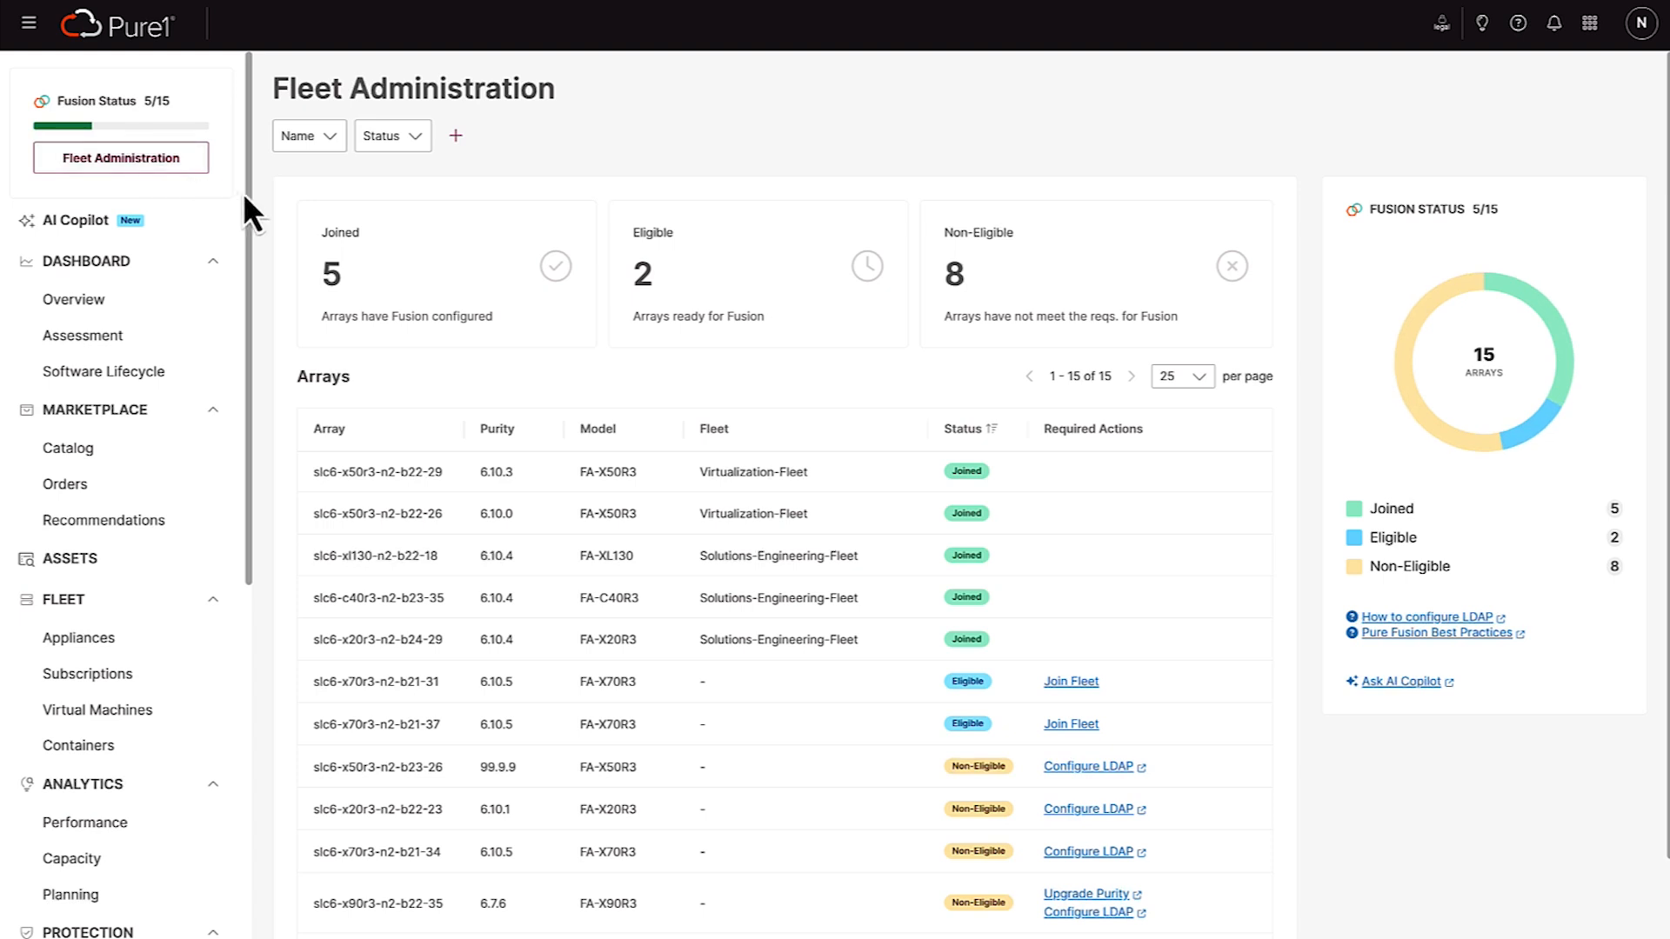
{"action": "left_click", "coordinate": [676, 344]}
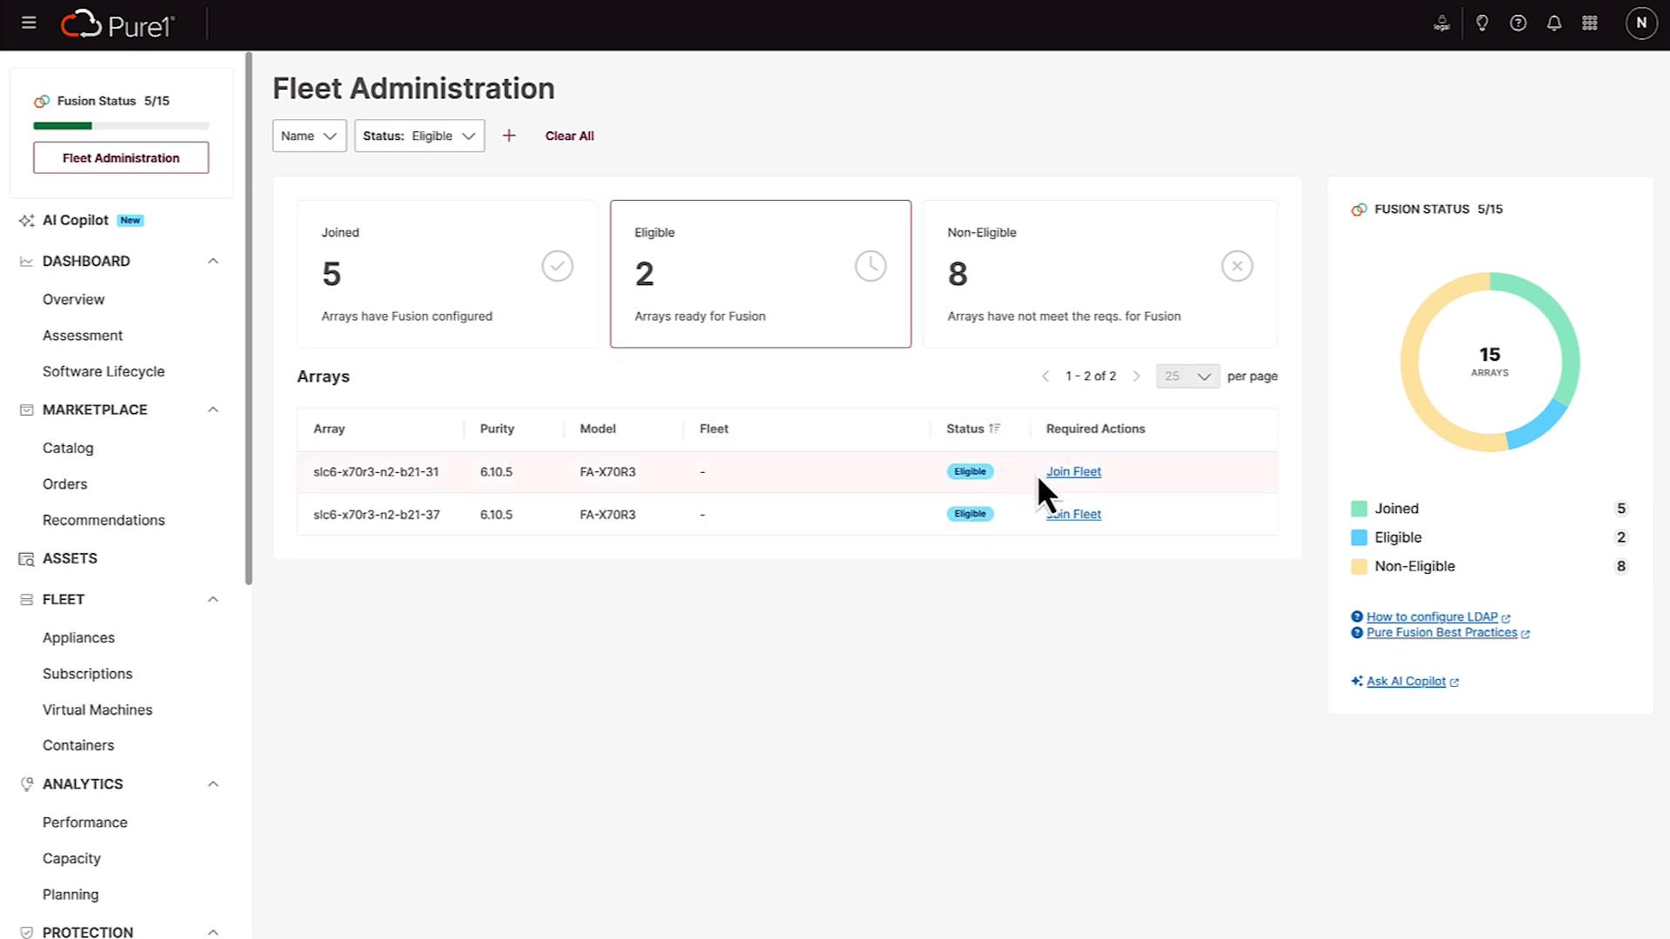
Review the fleet-joining guide for slc6-x70r3-n2-b21-31 through its Check stage, including the LDAP user note, and close it
{"action": "left_click", "coordinate": [1063, 475]}
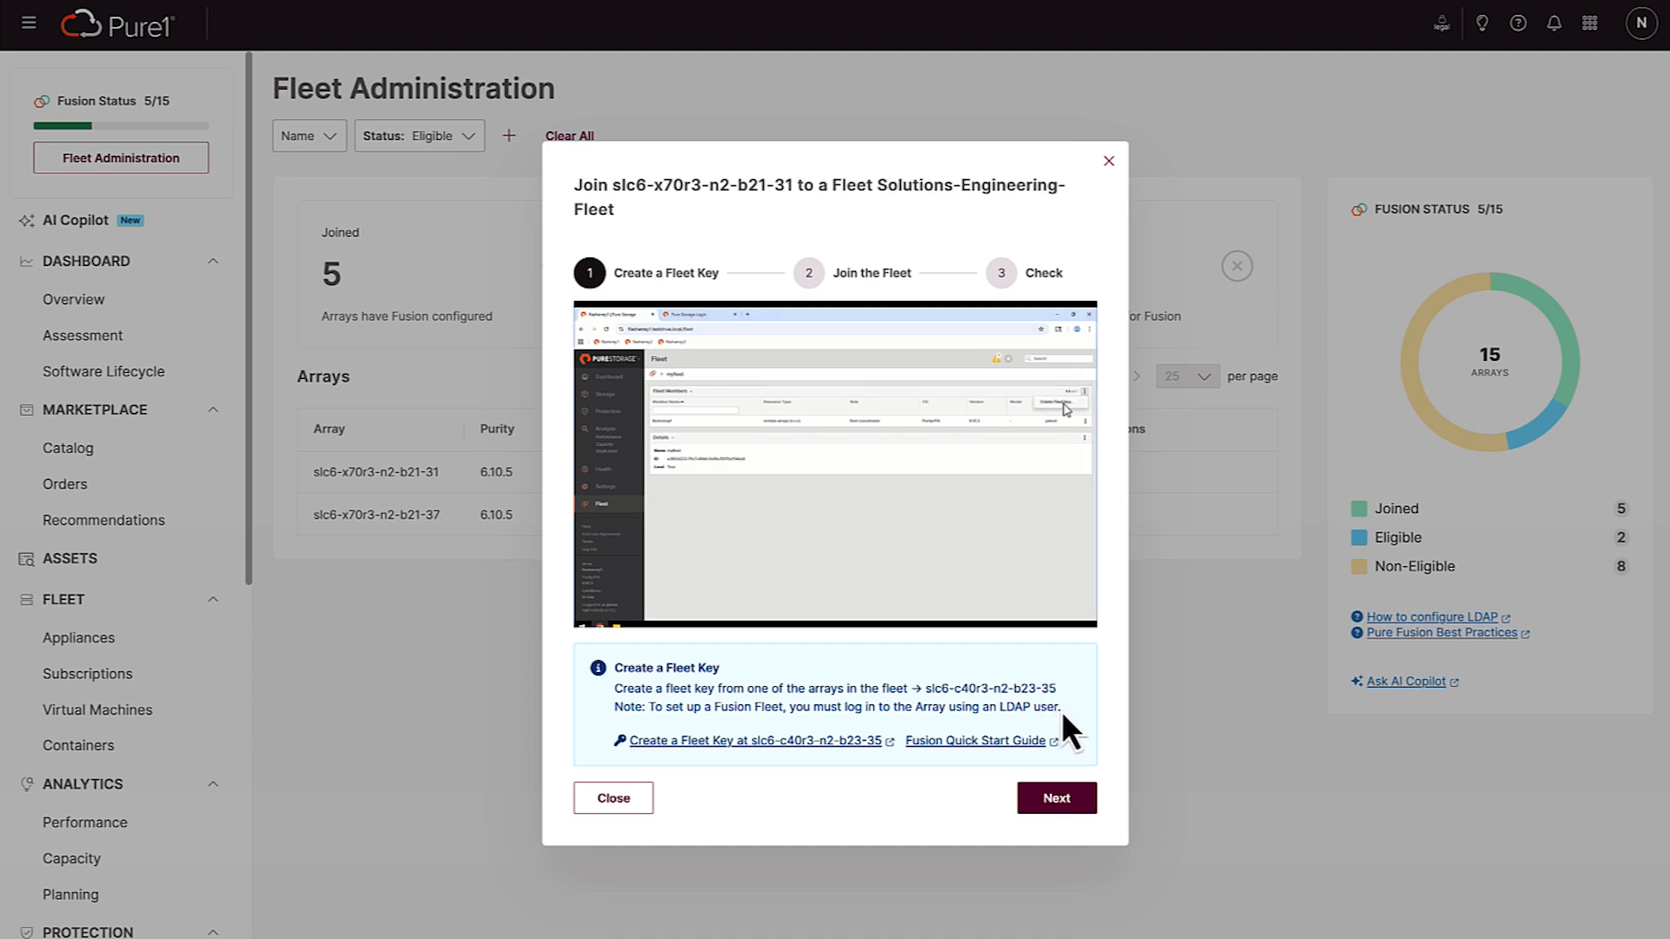
{"action": "left_click_drag", "start_coordinate": [1059, 708], "coordinate": [994, 709]}
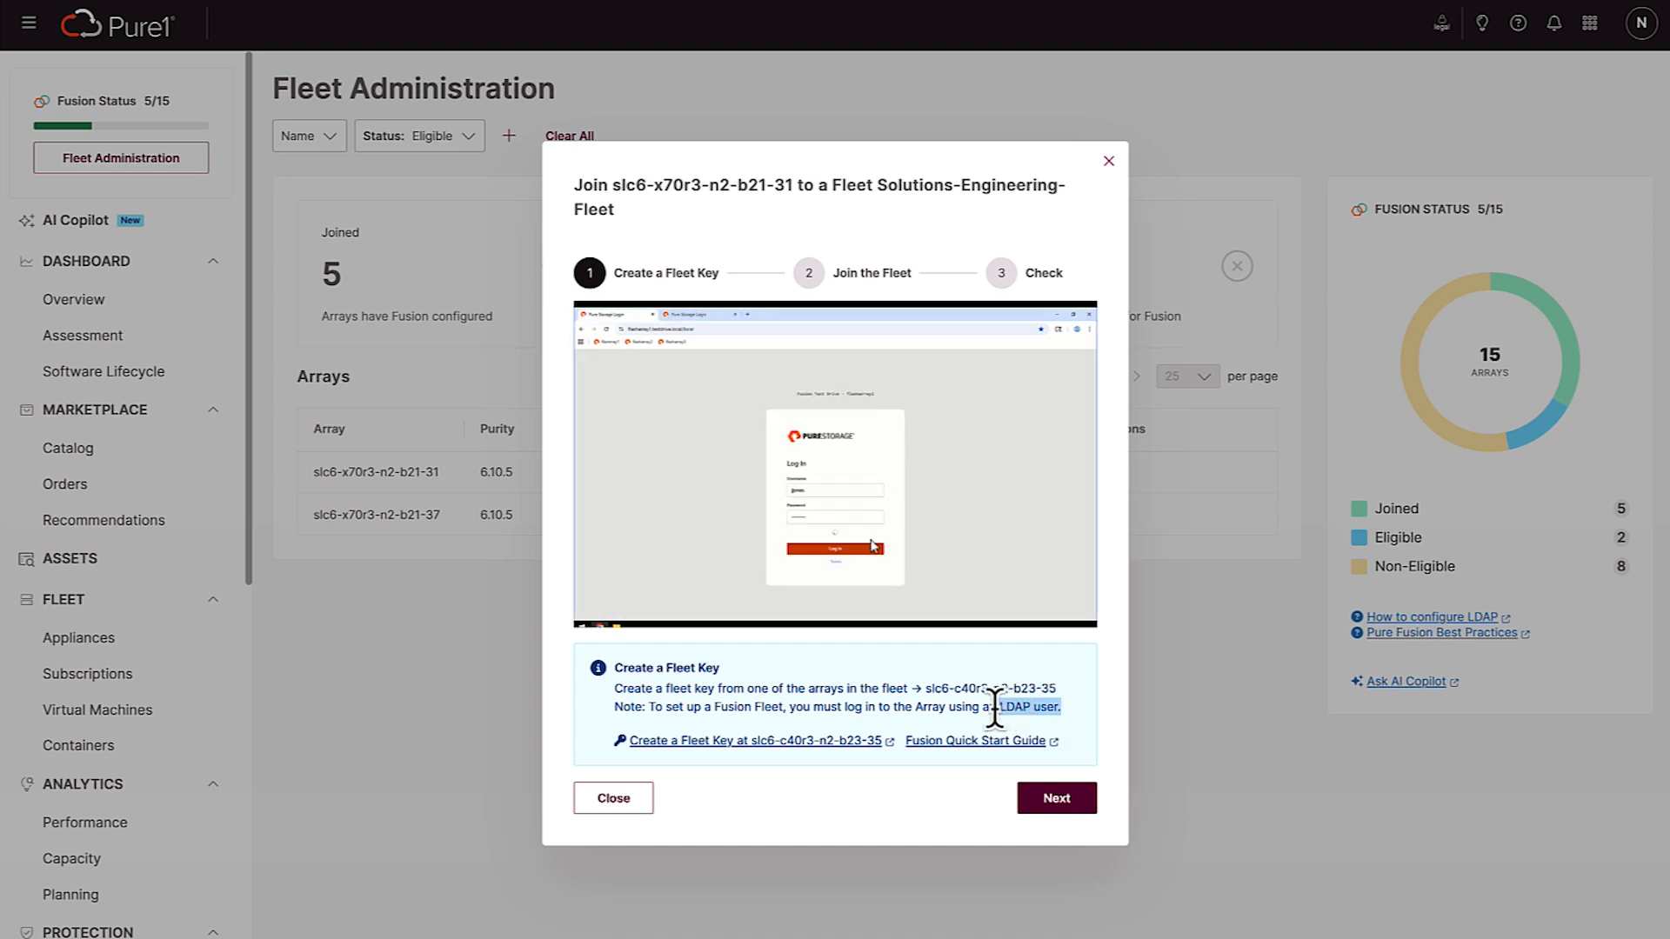
{"action": "left_click", "coordinate": [1073, 718]}
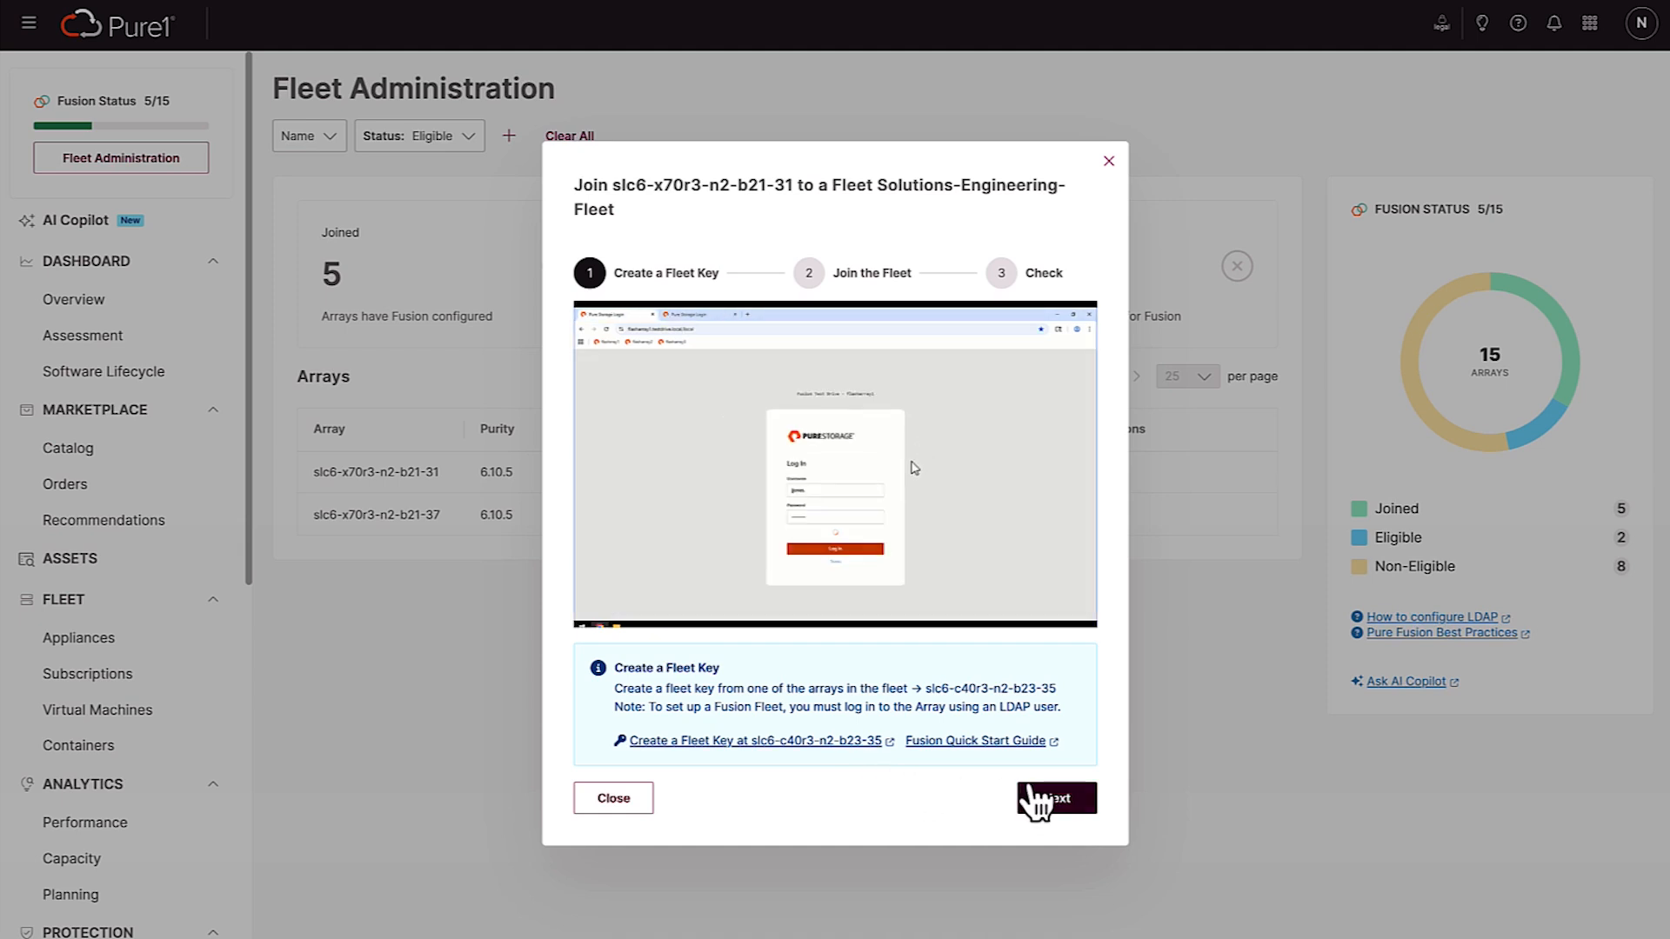
{"action": "left_click", "coordinate": [1047, 801]}
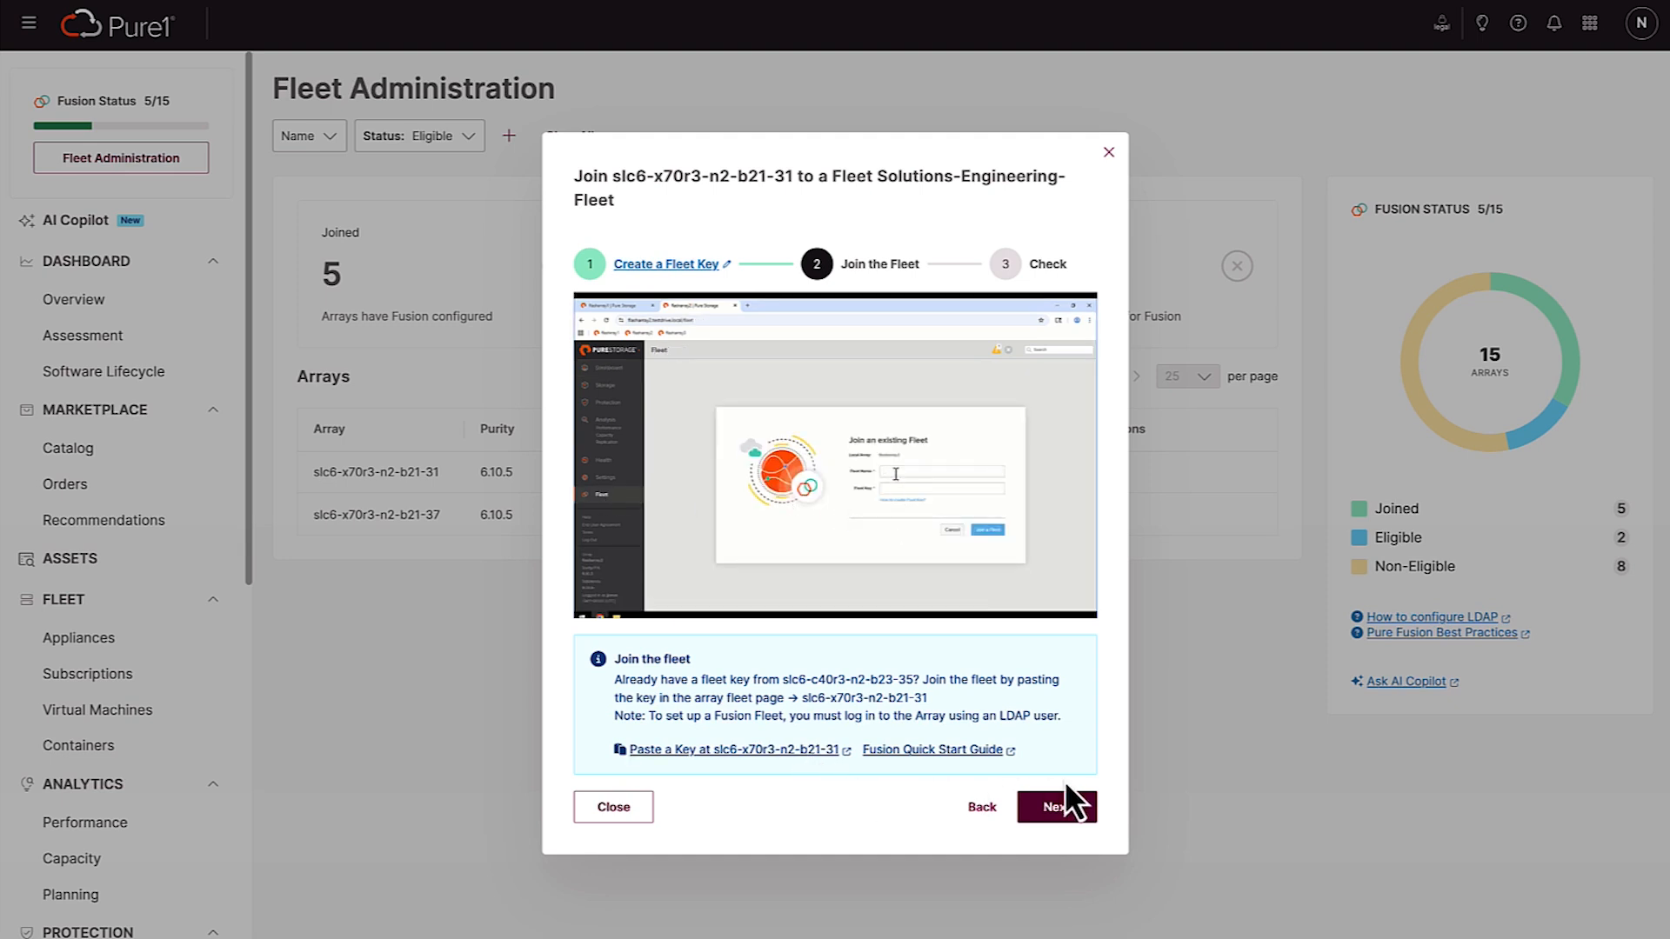
{"action": "left_click", "coordinate": [1067, 801]}
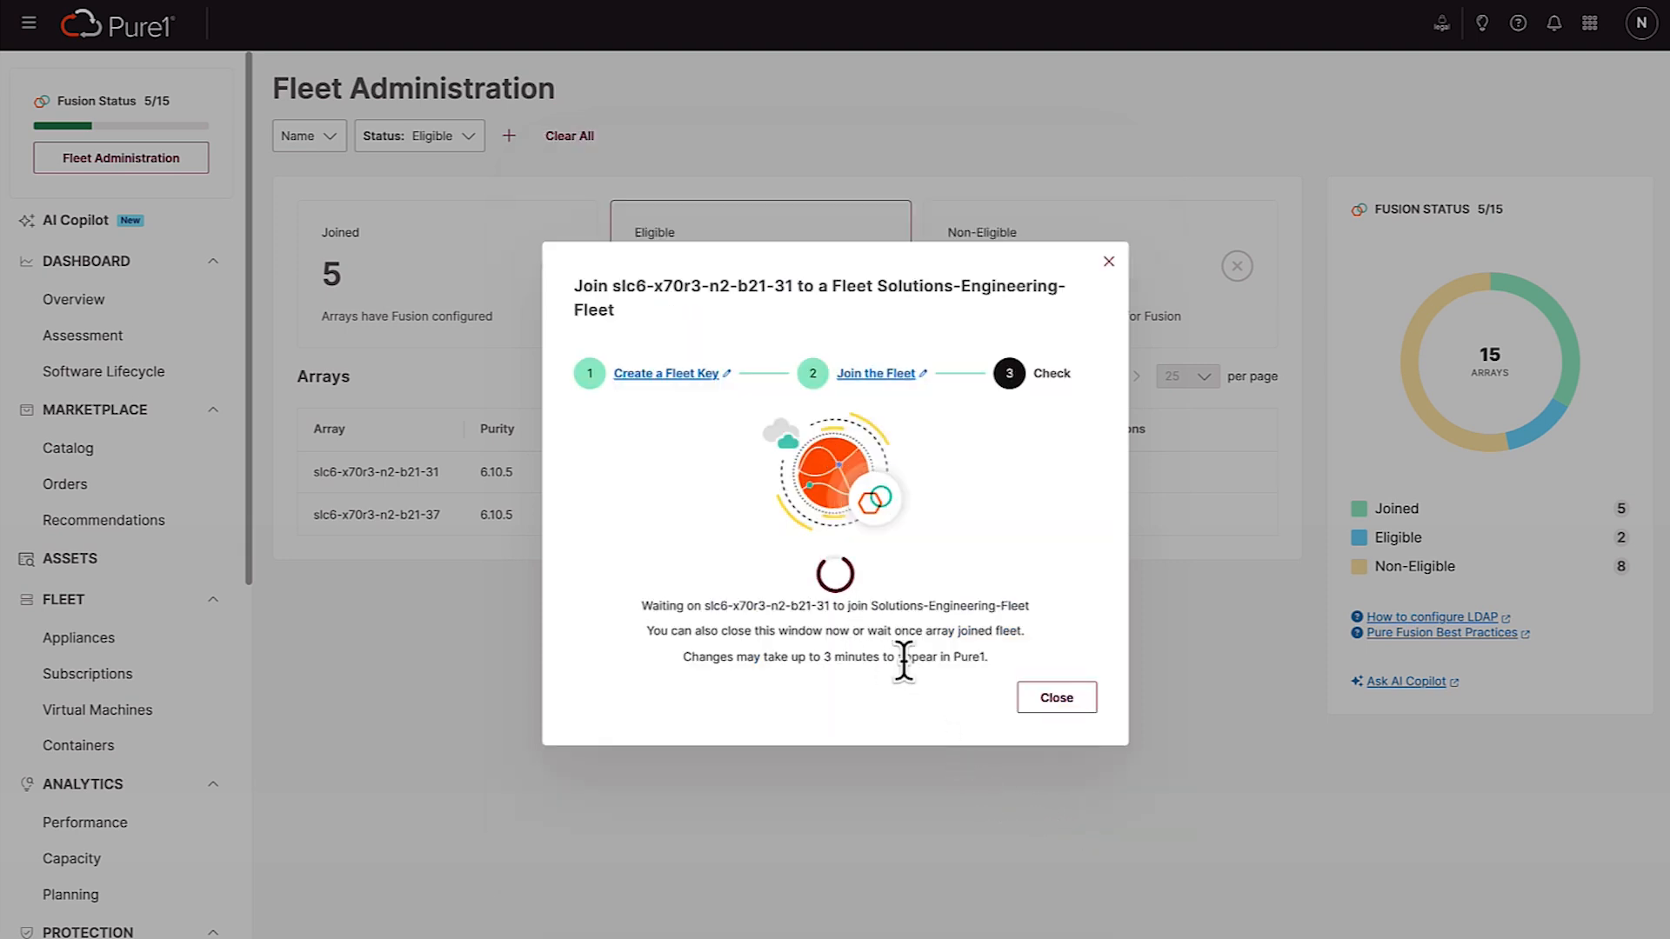
{"action": "left_click", "coordinate": [1057, 698]}
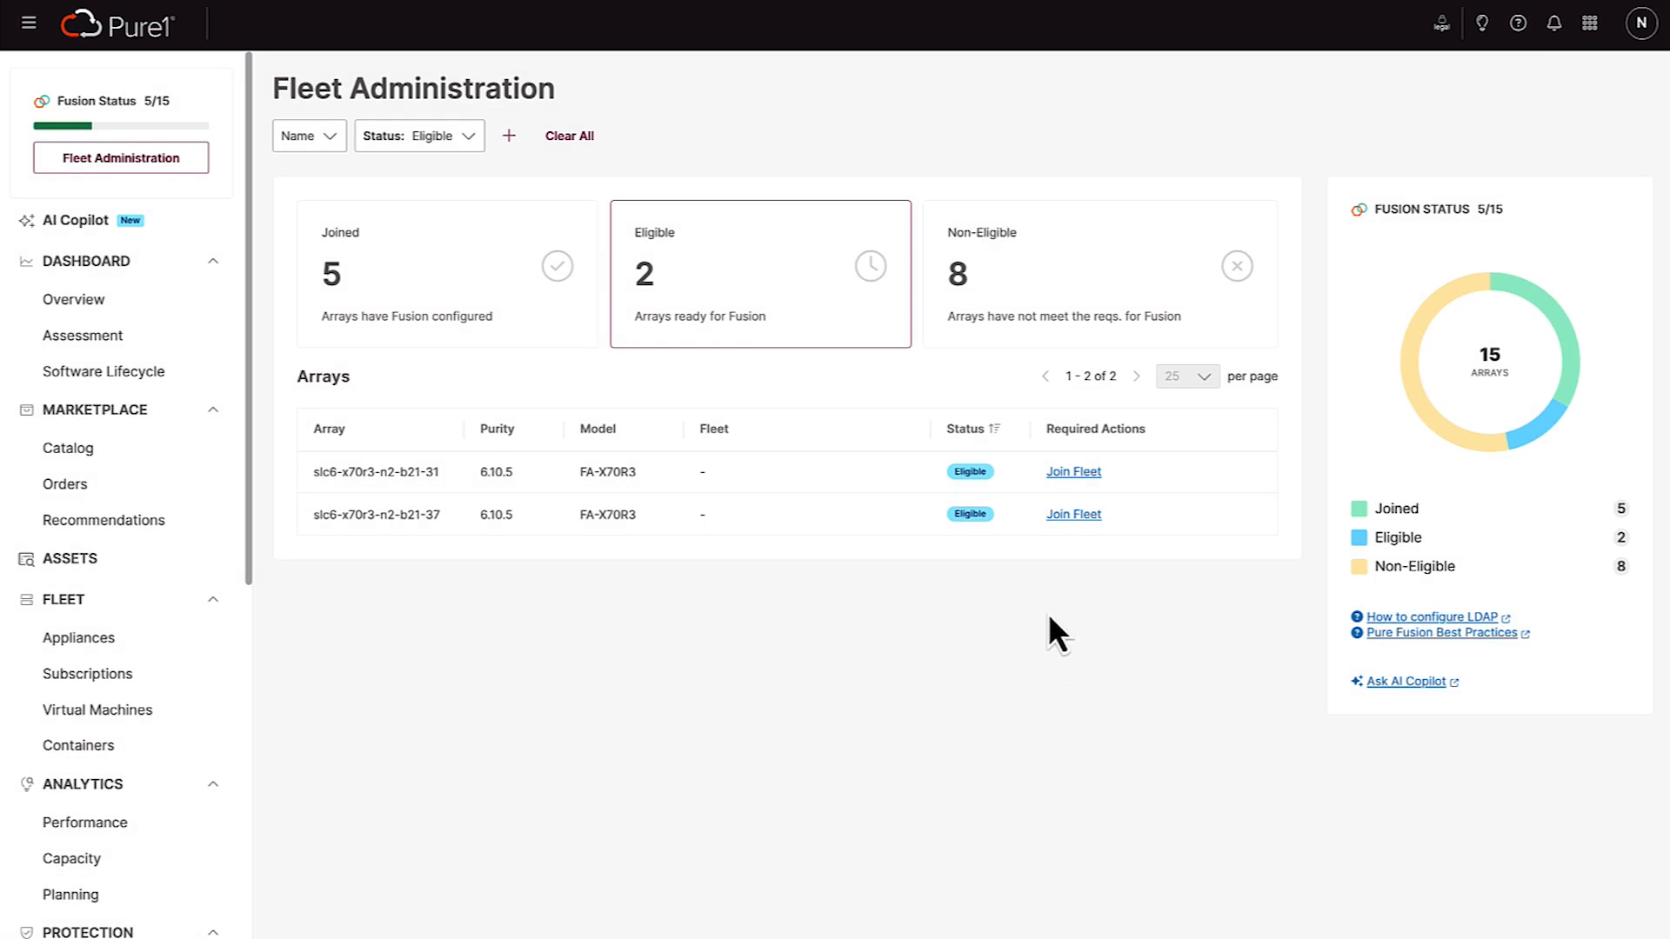
Show only the non-eligible arrays, view the LDAP configuration guide linked for slc6-x50r3-n2-b23-26, and return to Fleet Administration
{"action": "left_click", "coordinate": [1008, 323]}
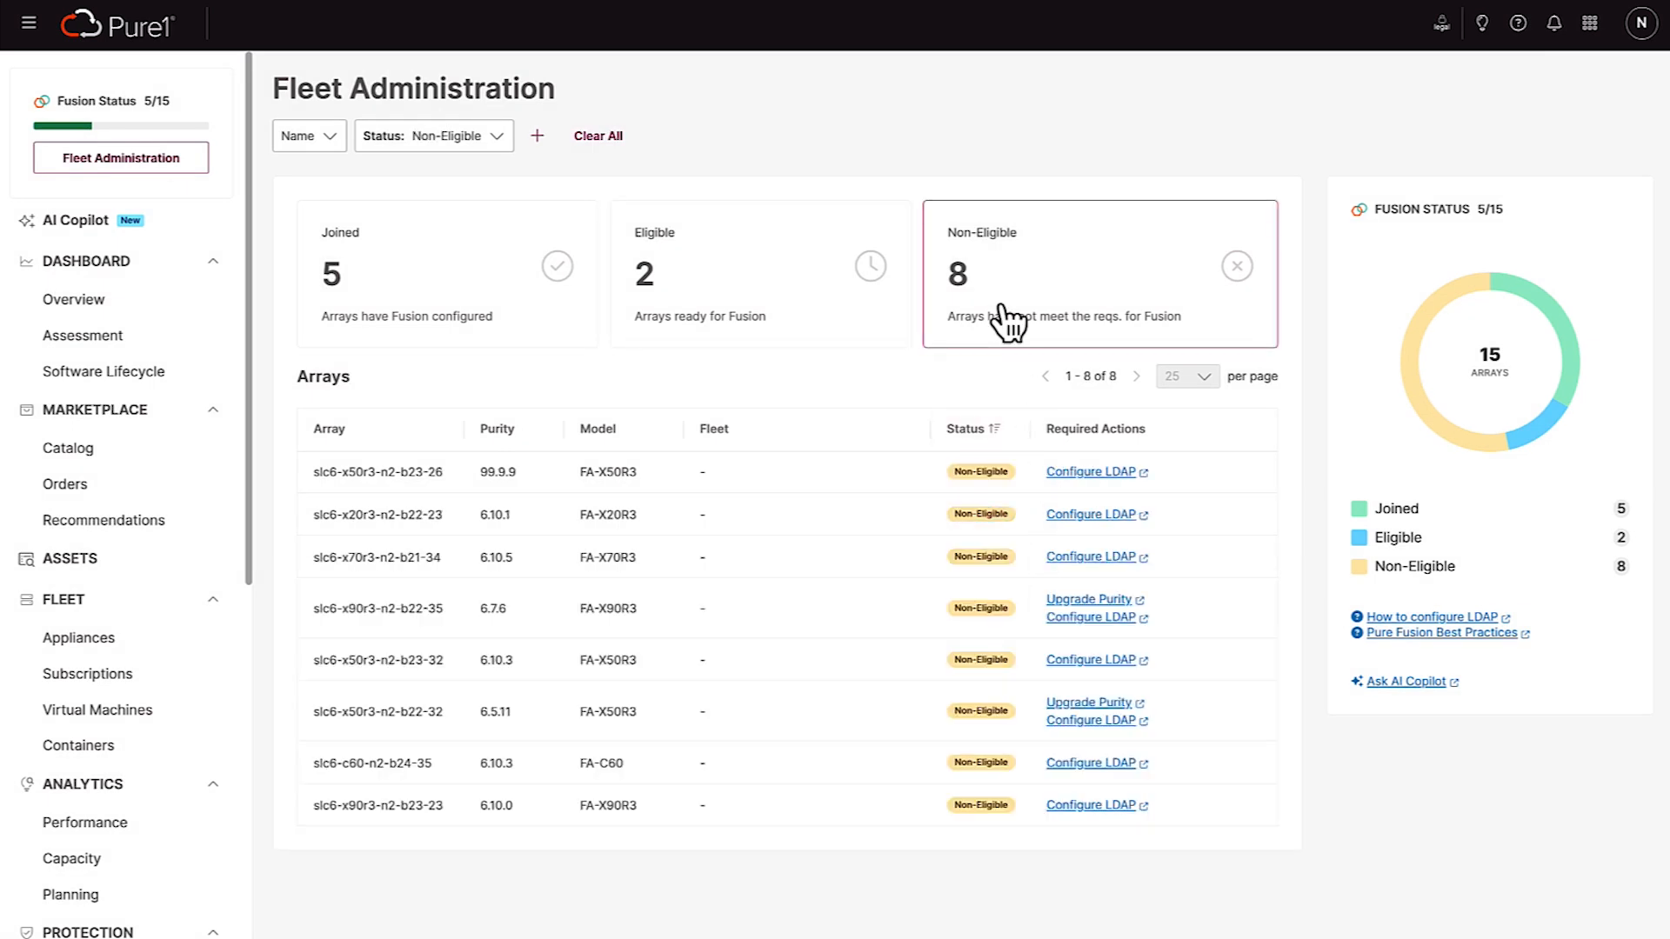
{"action": "left_click", "coordinate": [1076, 474]}
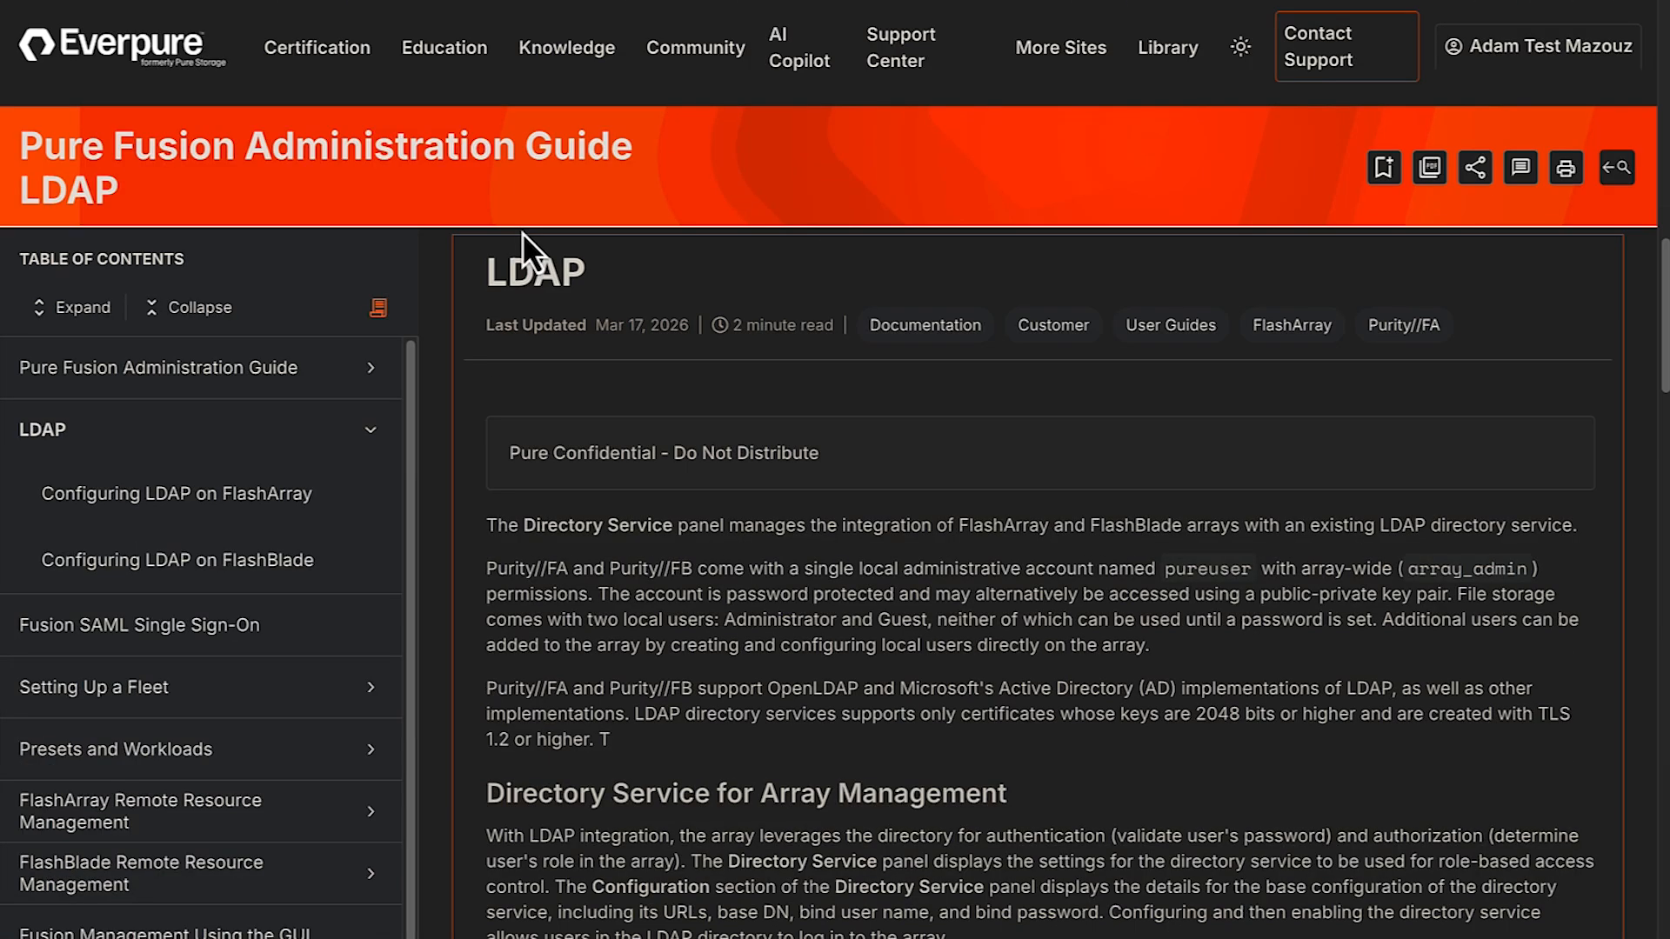
{"action": "left_click", "coordinate": [300, 2]}
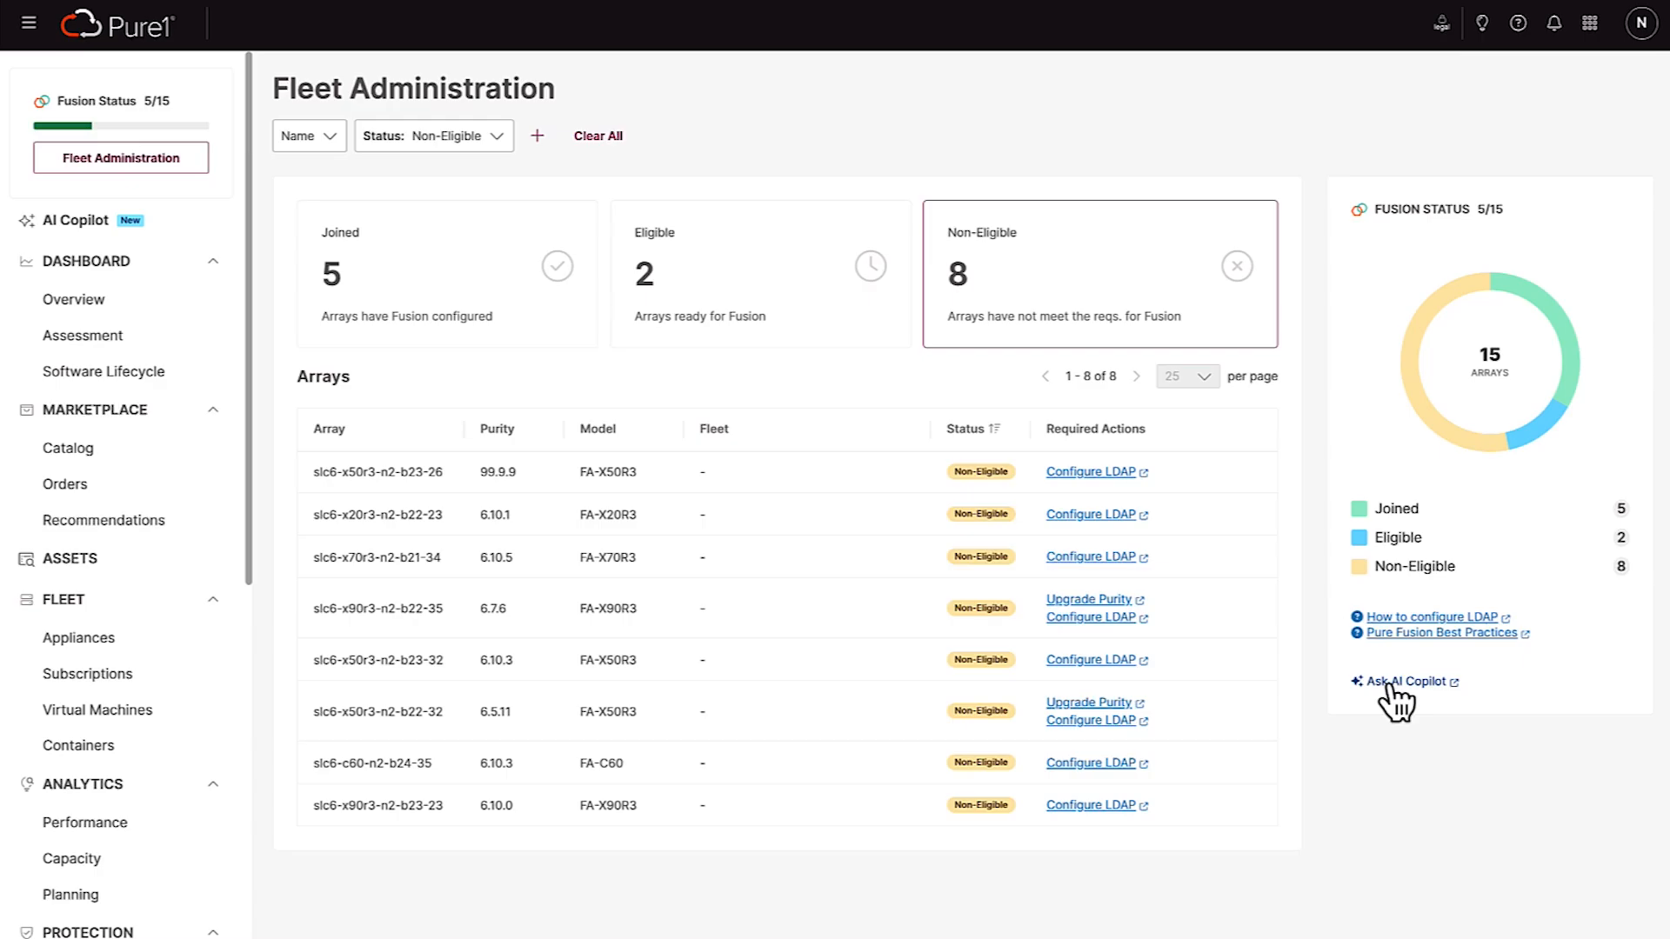
Ask AI Copilot "What are the requirement to configure Fusion?" and toggle the chat history
{"action": "left_click", "coordinate": [1292, 546]}
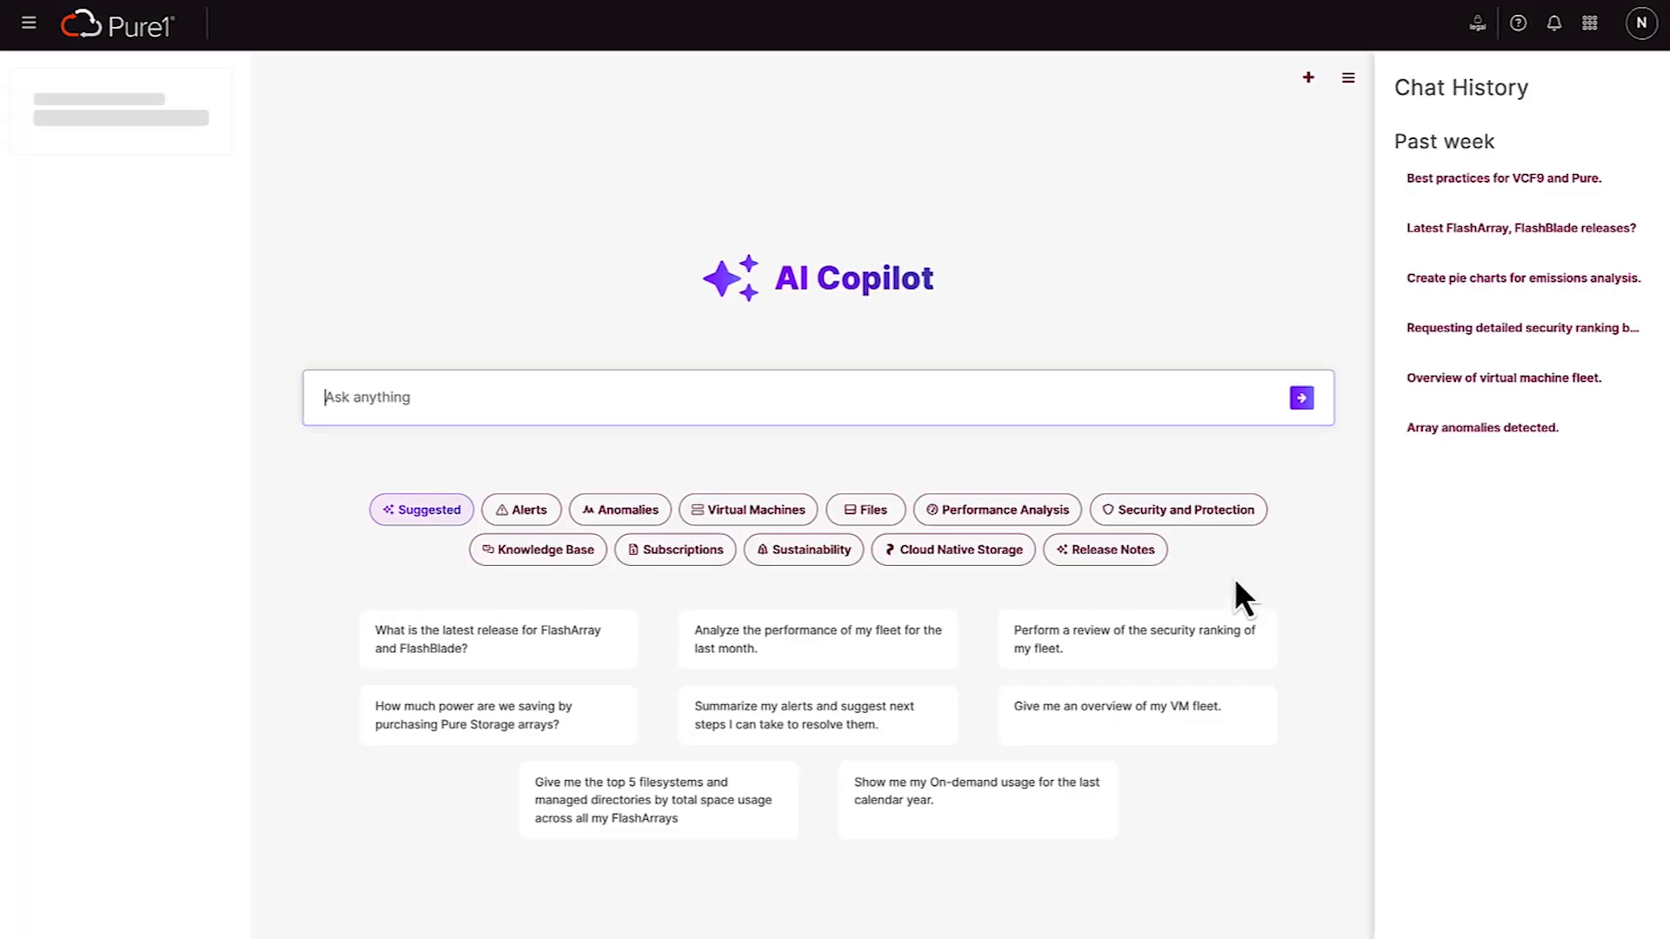
{"action": "type", "text": "What are the requirement to configure Fusion "}
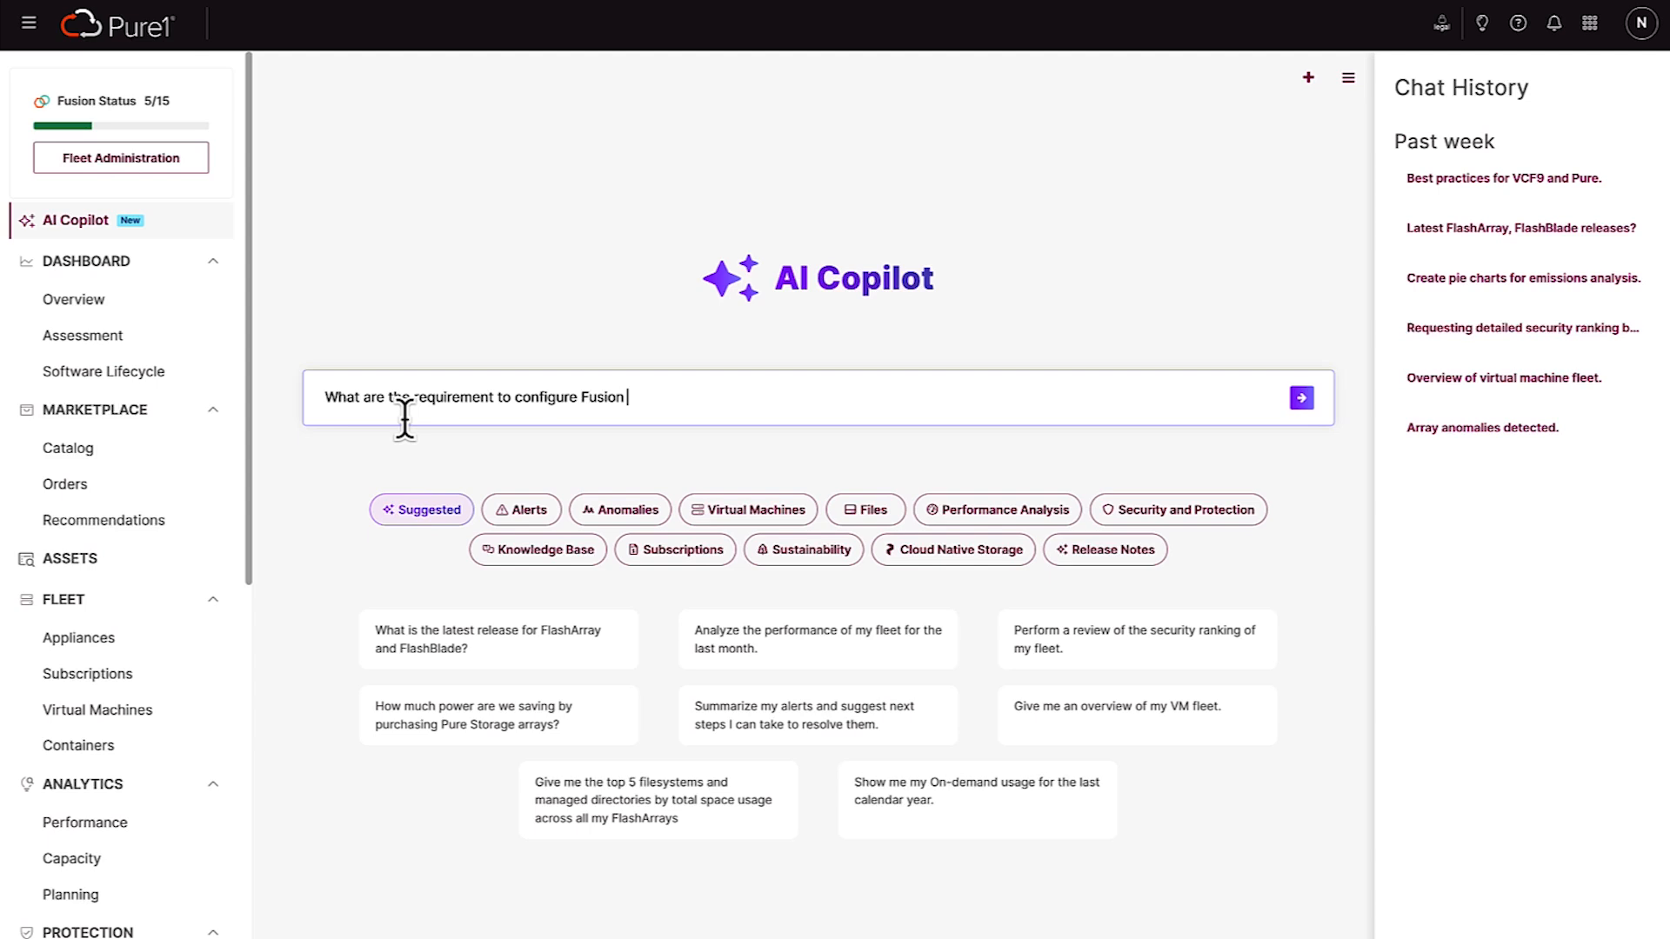
{"action": "type", "text": "?"}
{"action": "key", "text": "Return"}
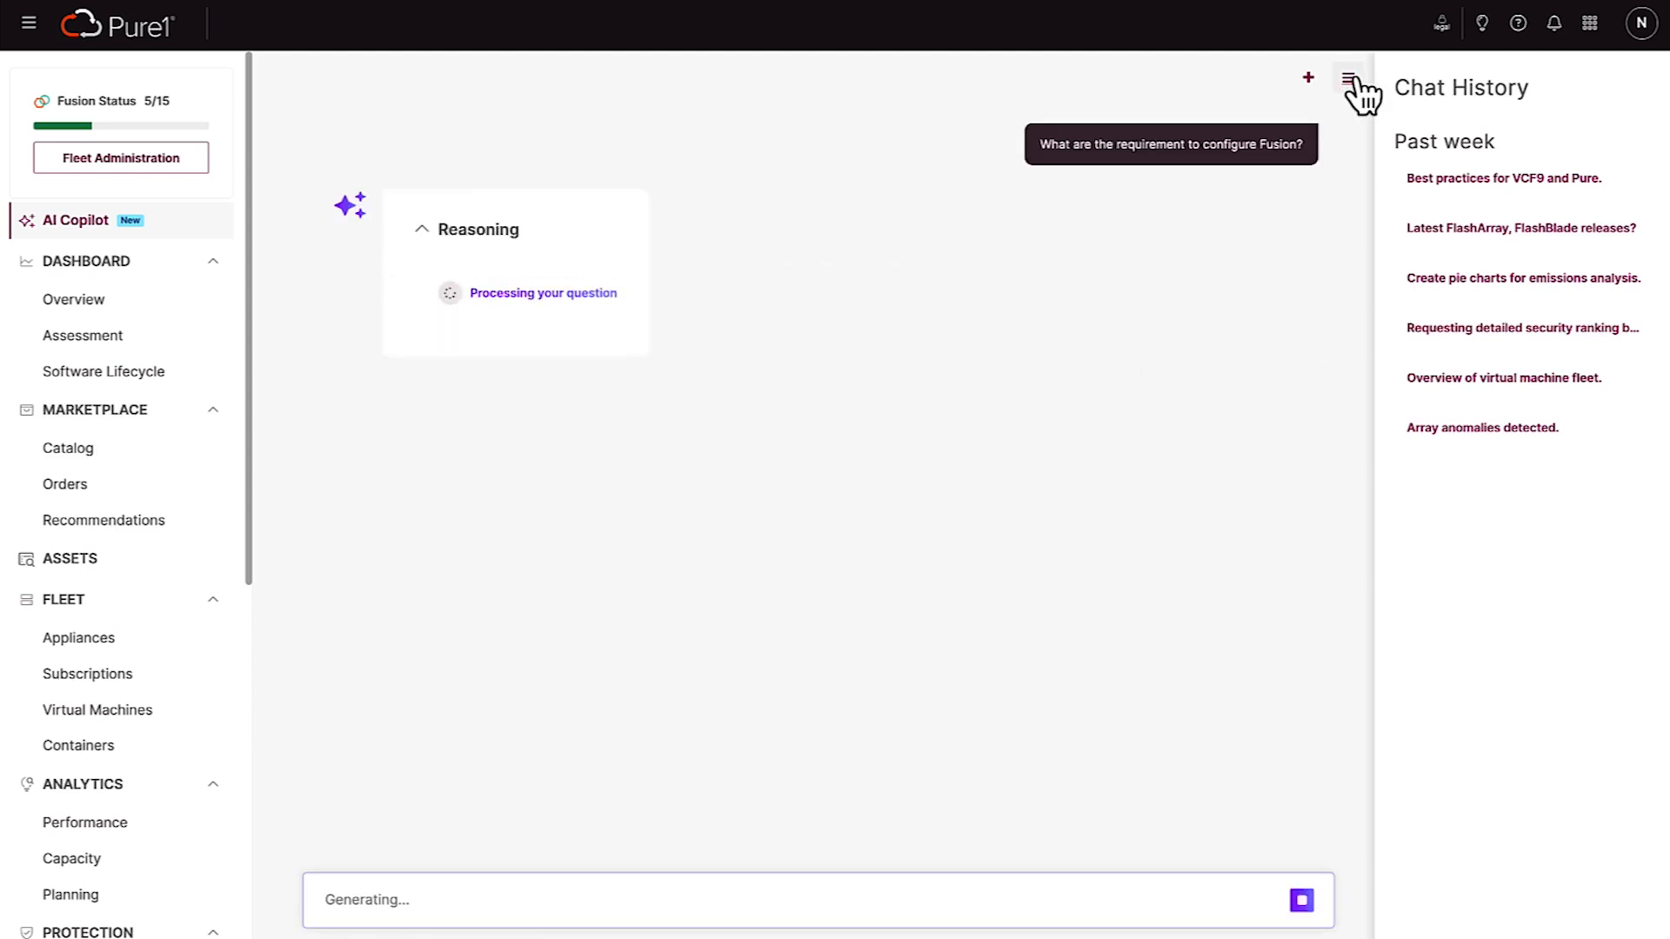
{"action": "left_click", "coordinate": [1348, 78]}
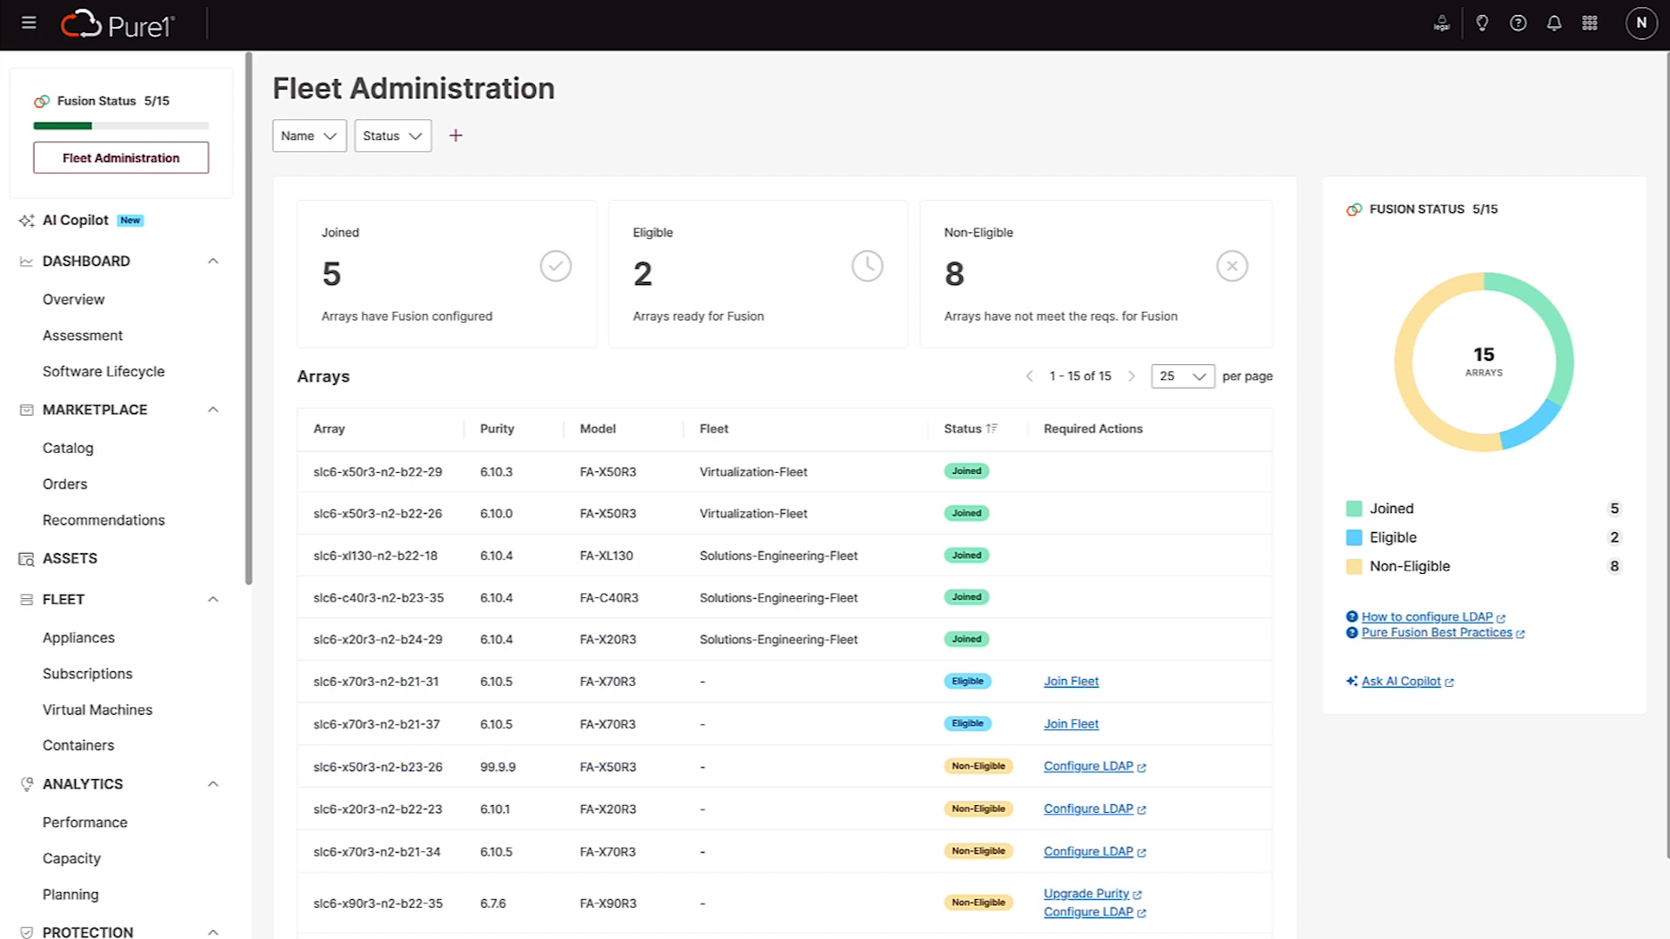
Start the fleet-joining guide for slc6-x70r3-n2-b21-31 and open the Fleet page on array slc6-c40r3-n2-b23-35
{"action": "left_click", "coordinate": [1087, 690]}
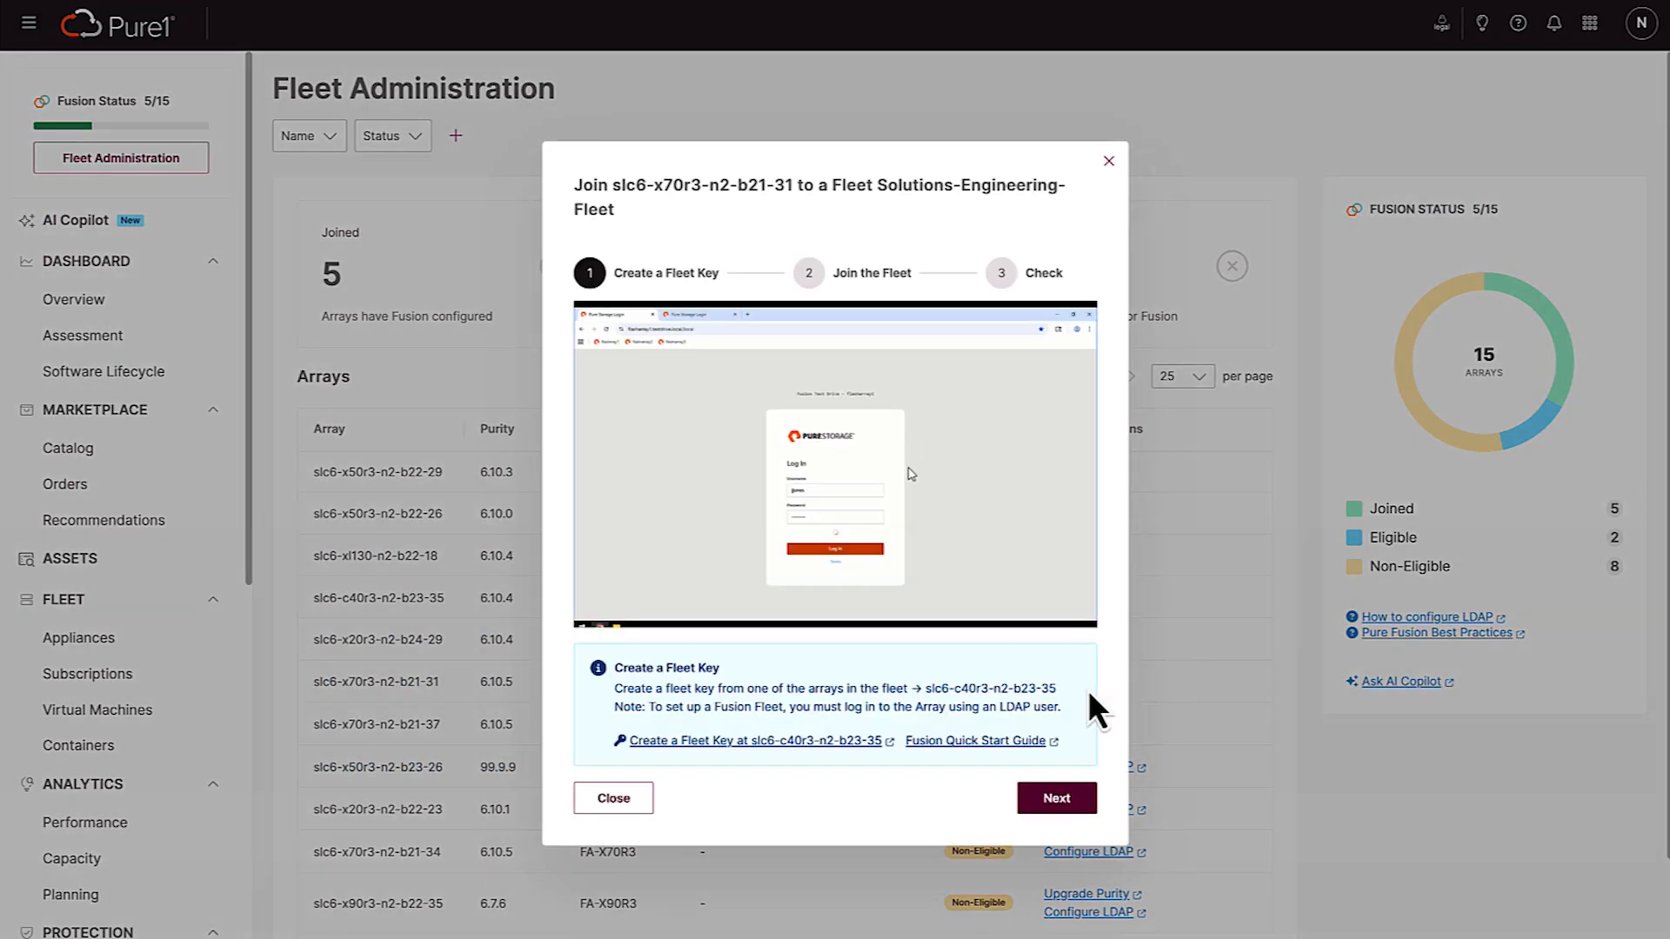
{"action": "left_click", "coordinate": [826, 747]}
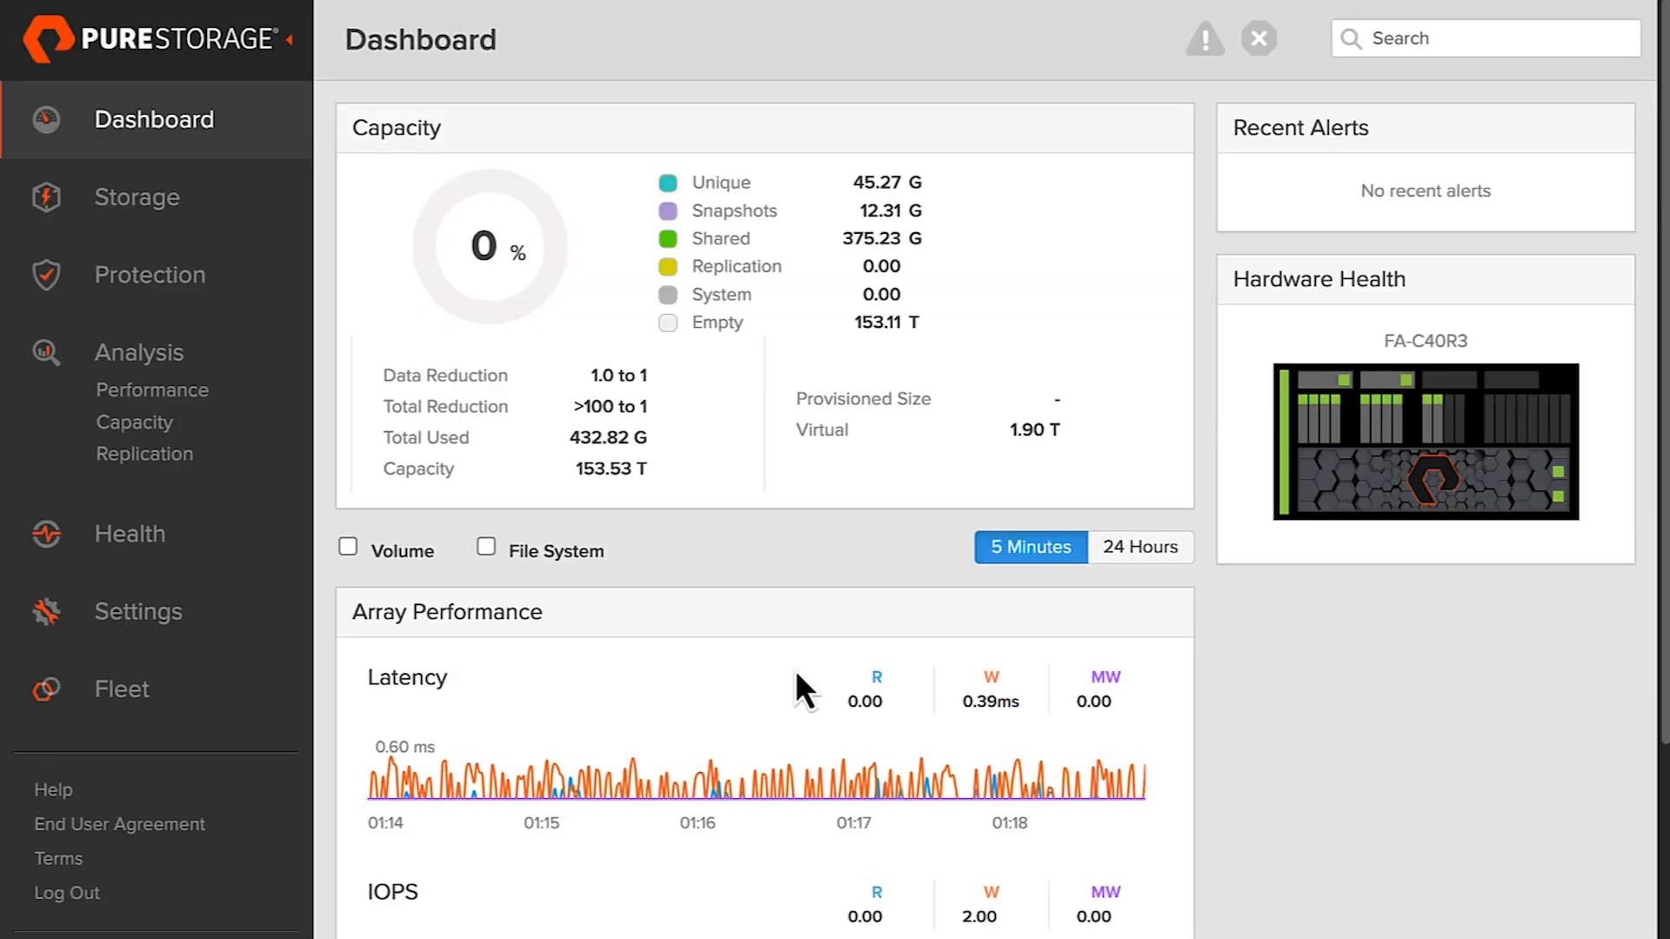
{"action": "key", "text": "ctrl+minus"}
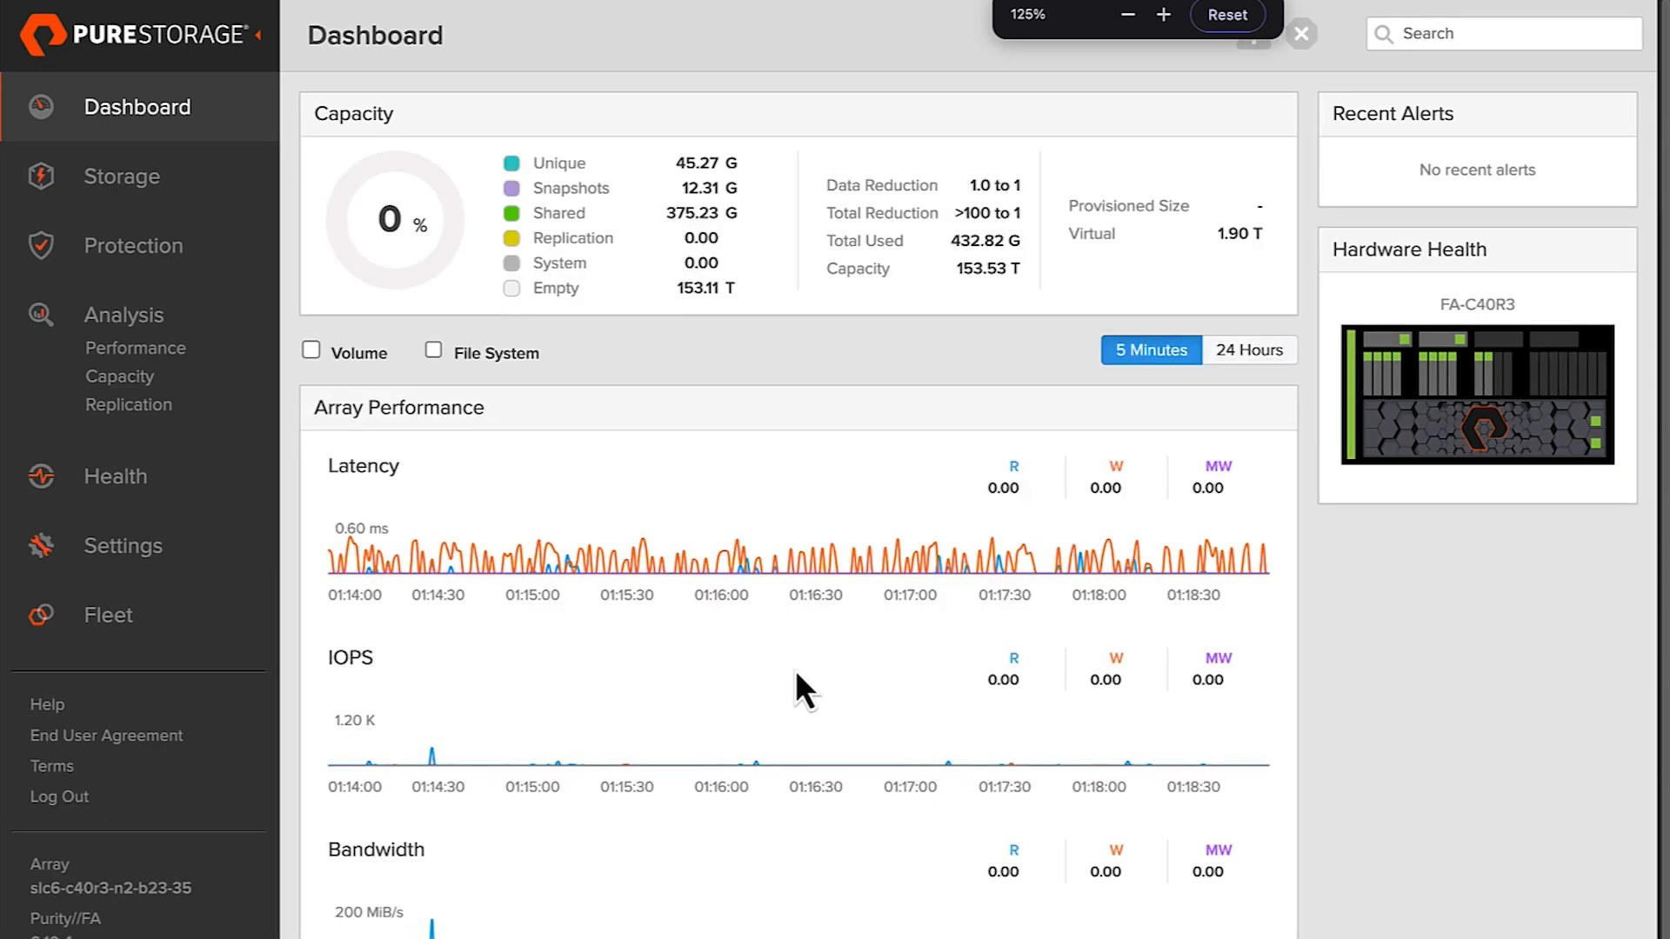
{"action": "left_click", "coordinate": [159, 616]}
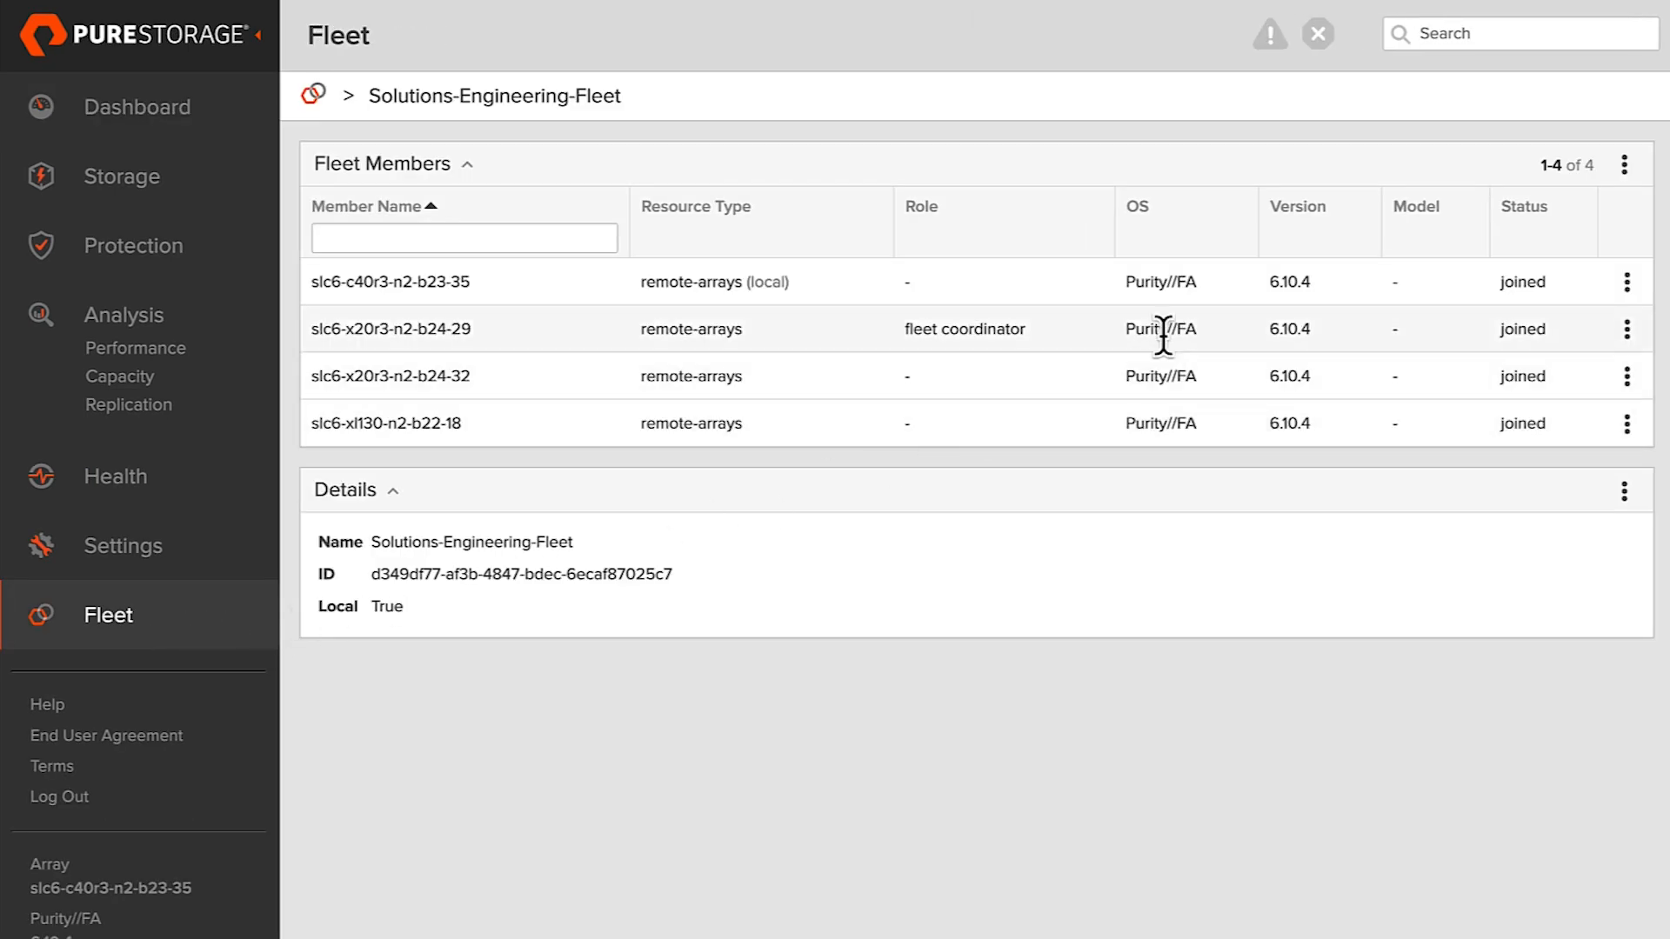
Create a new fleet key for Solutions-Engineering-Fleet, copy it, and close the key dialog
{"action": "left_click", "coordinate": [1624, 165]}
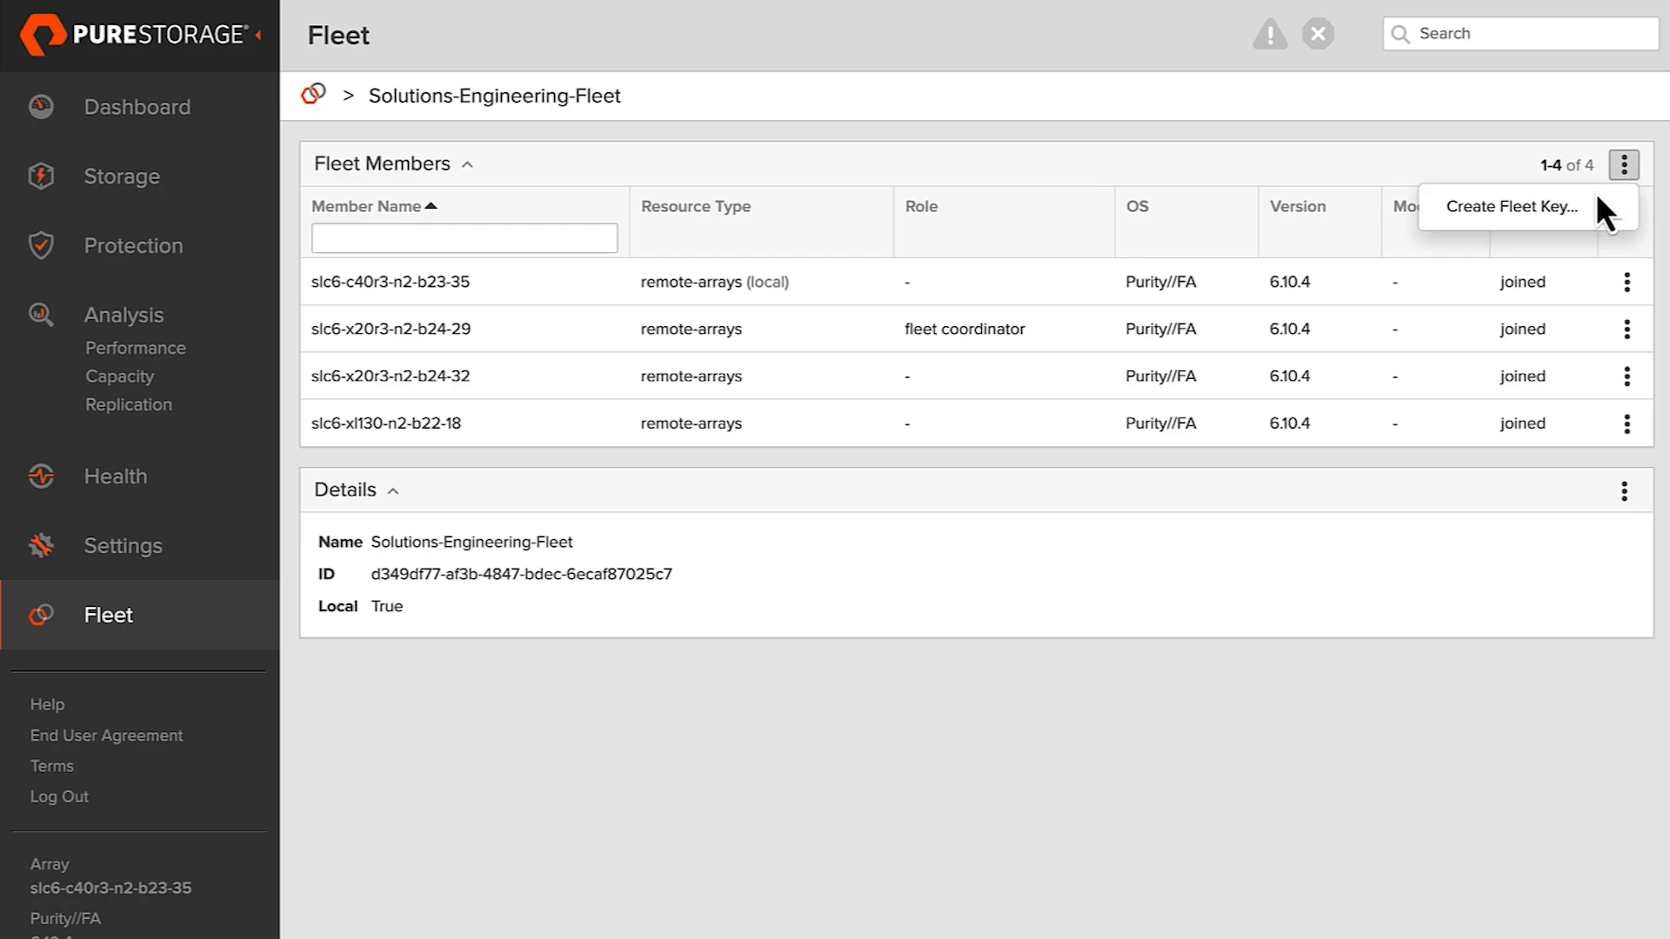
{"action": "left_click", "coordinate": [1514, 207]}
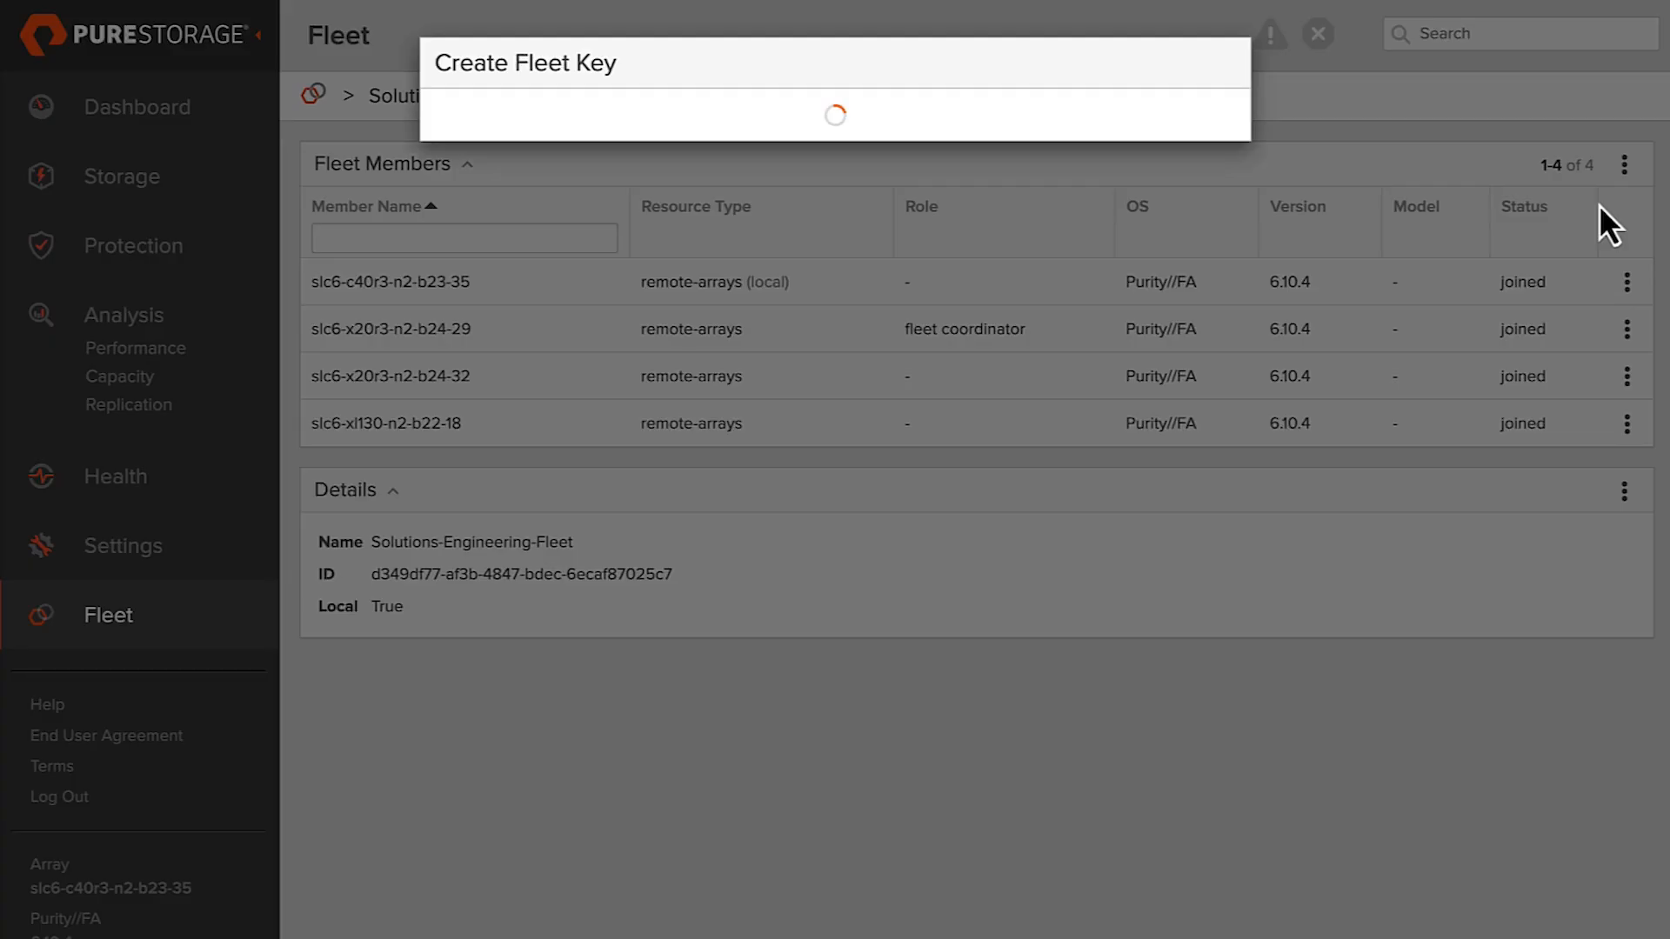
{"action": "left_click", "coordinate": [1203, 261]}
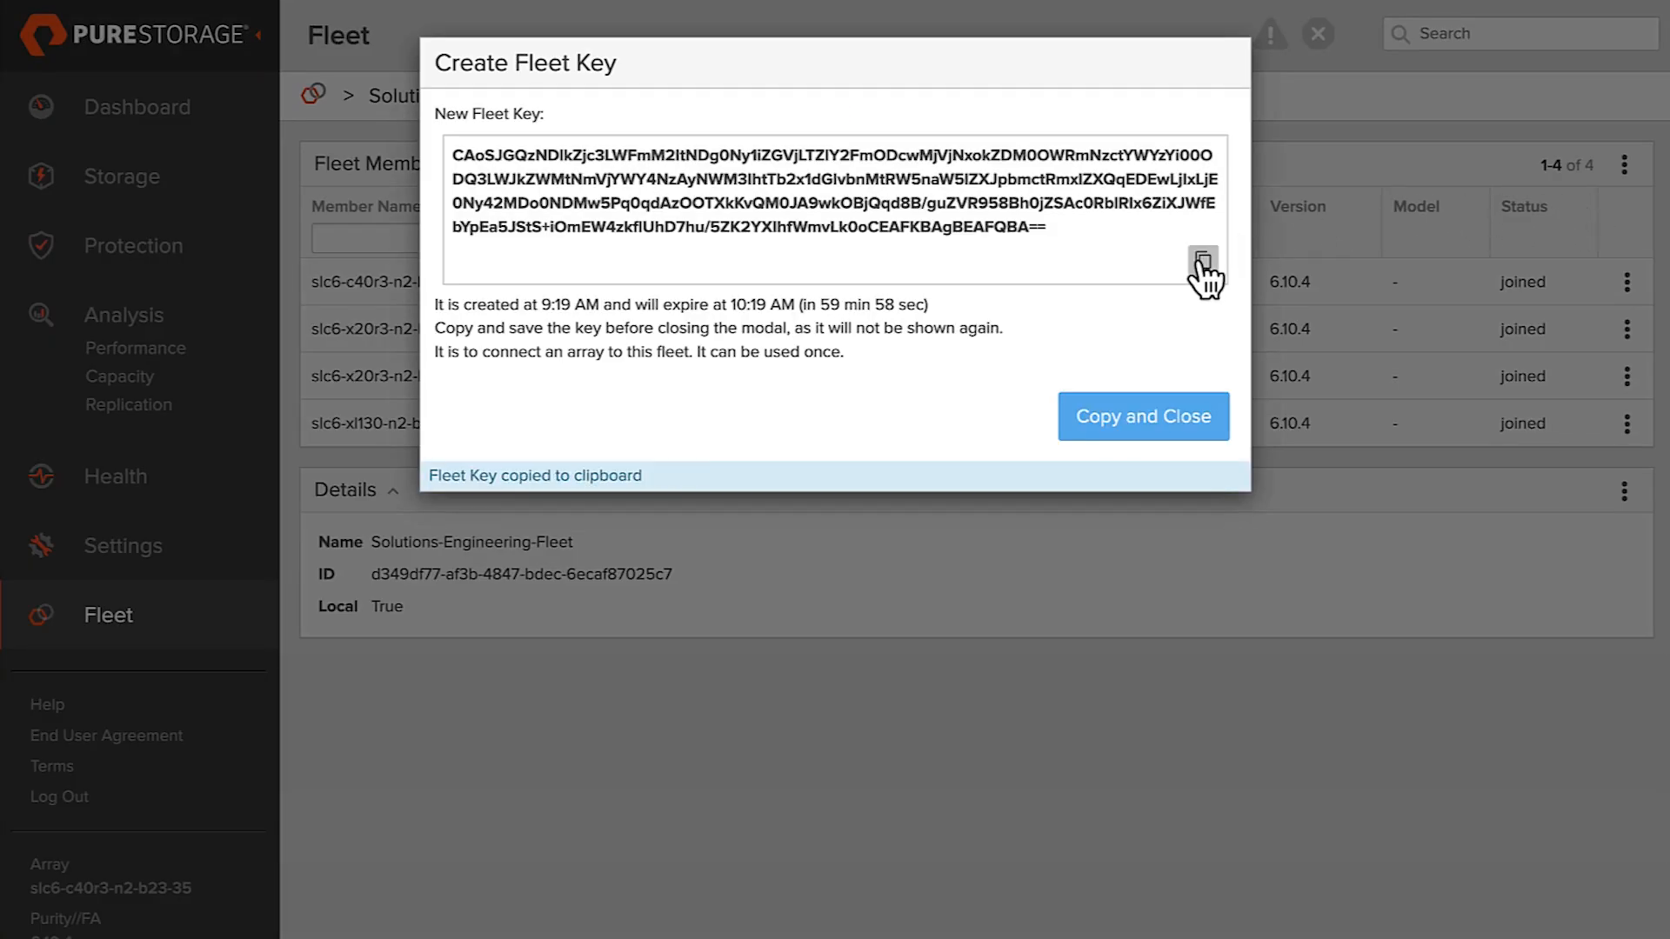
{"action": "left_click", "coordinate": [1145, 414]}
Return to the Pure1 guide, advance it to Join the Fleet, and open slc6-x70r3-n2-b21-31 for pasting the key
{"action": "left_click", "coordinate": [291, 2]}
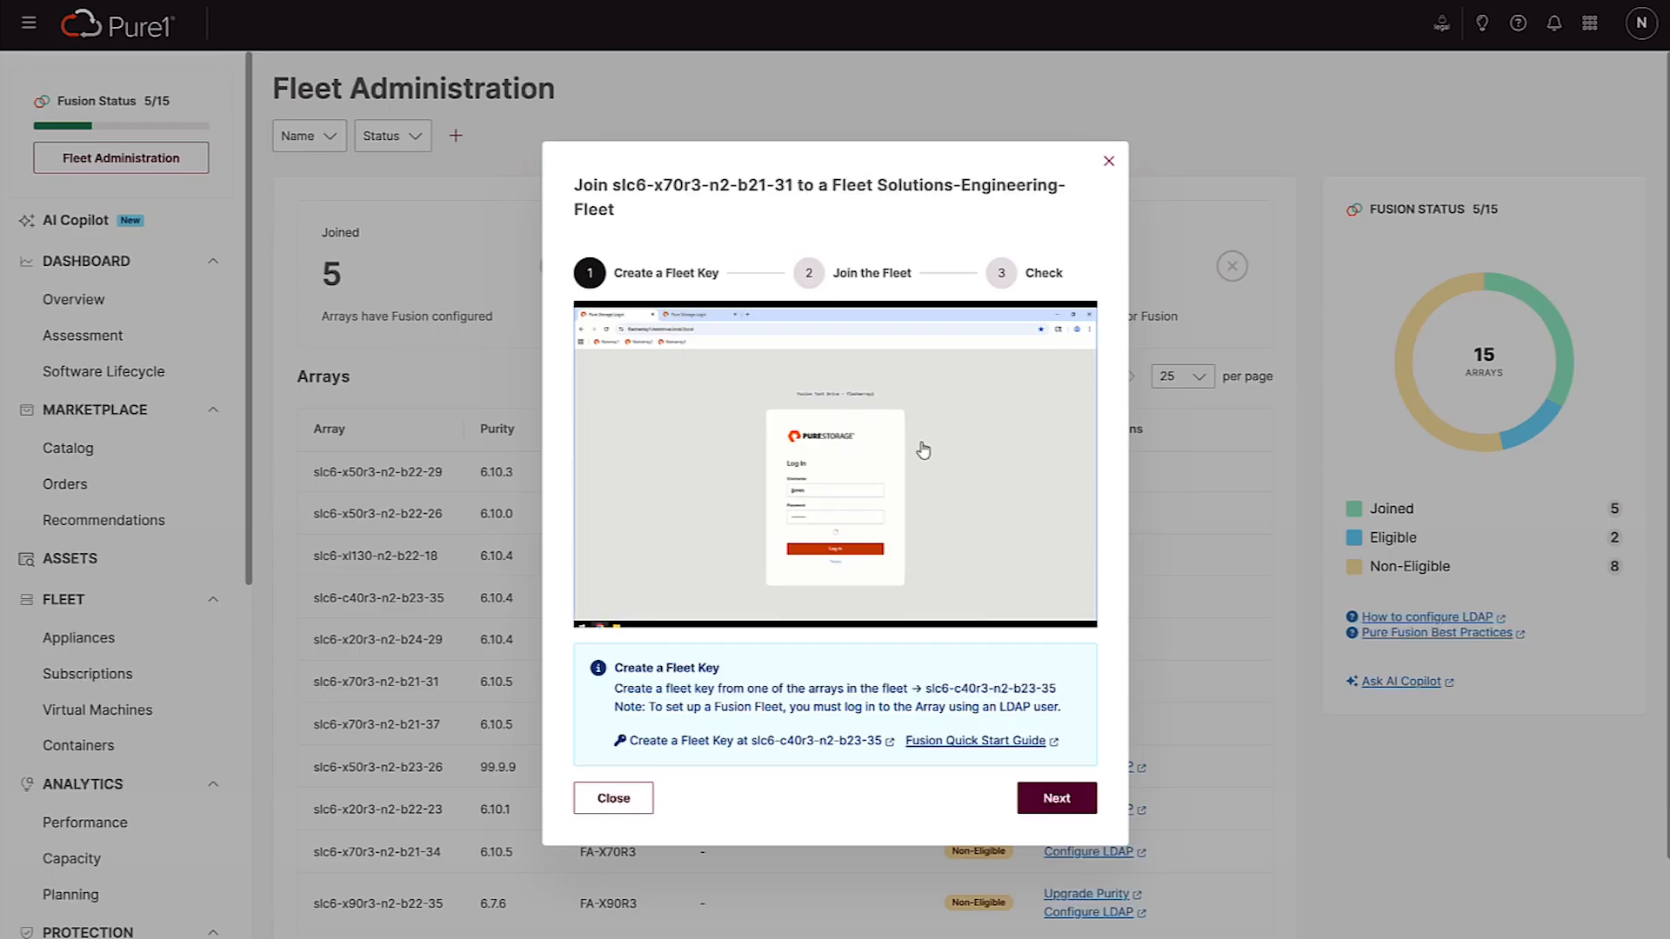
{"action": "left_click", "coordinate": [1072, 801]}
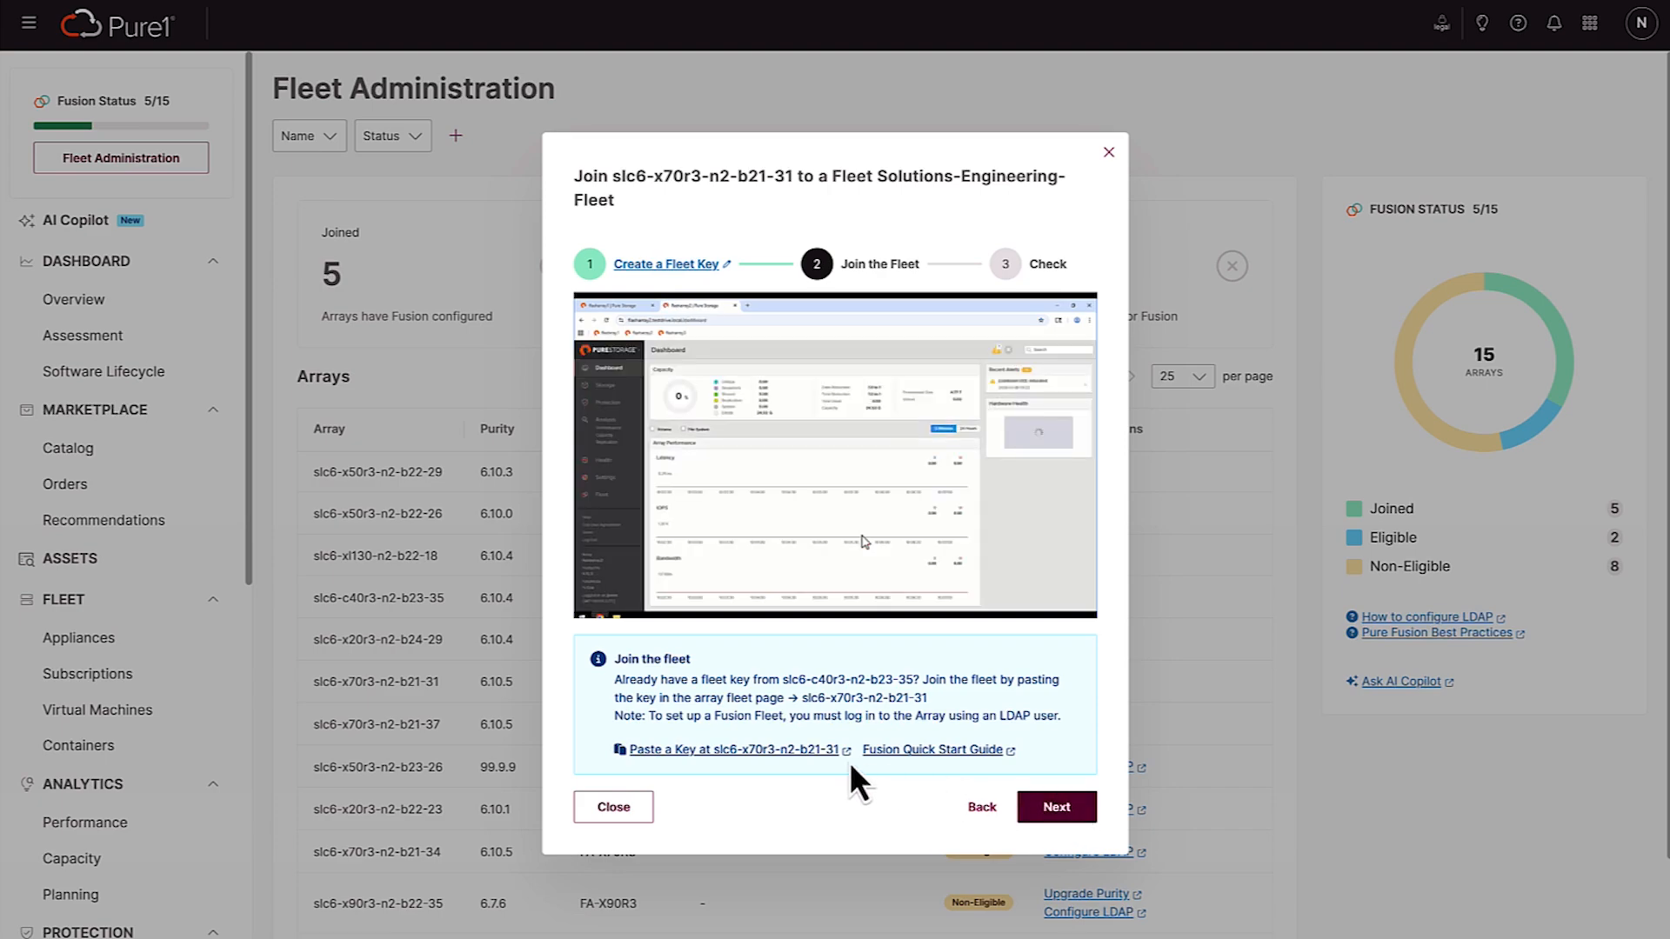
{"action": "left_click", "coordinate": [807, 753]}
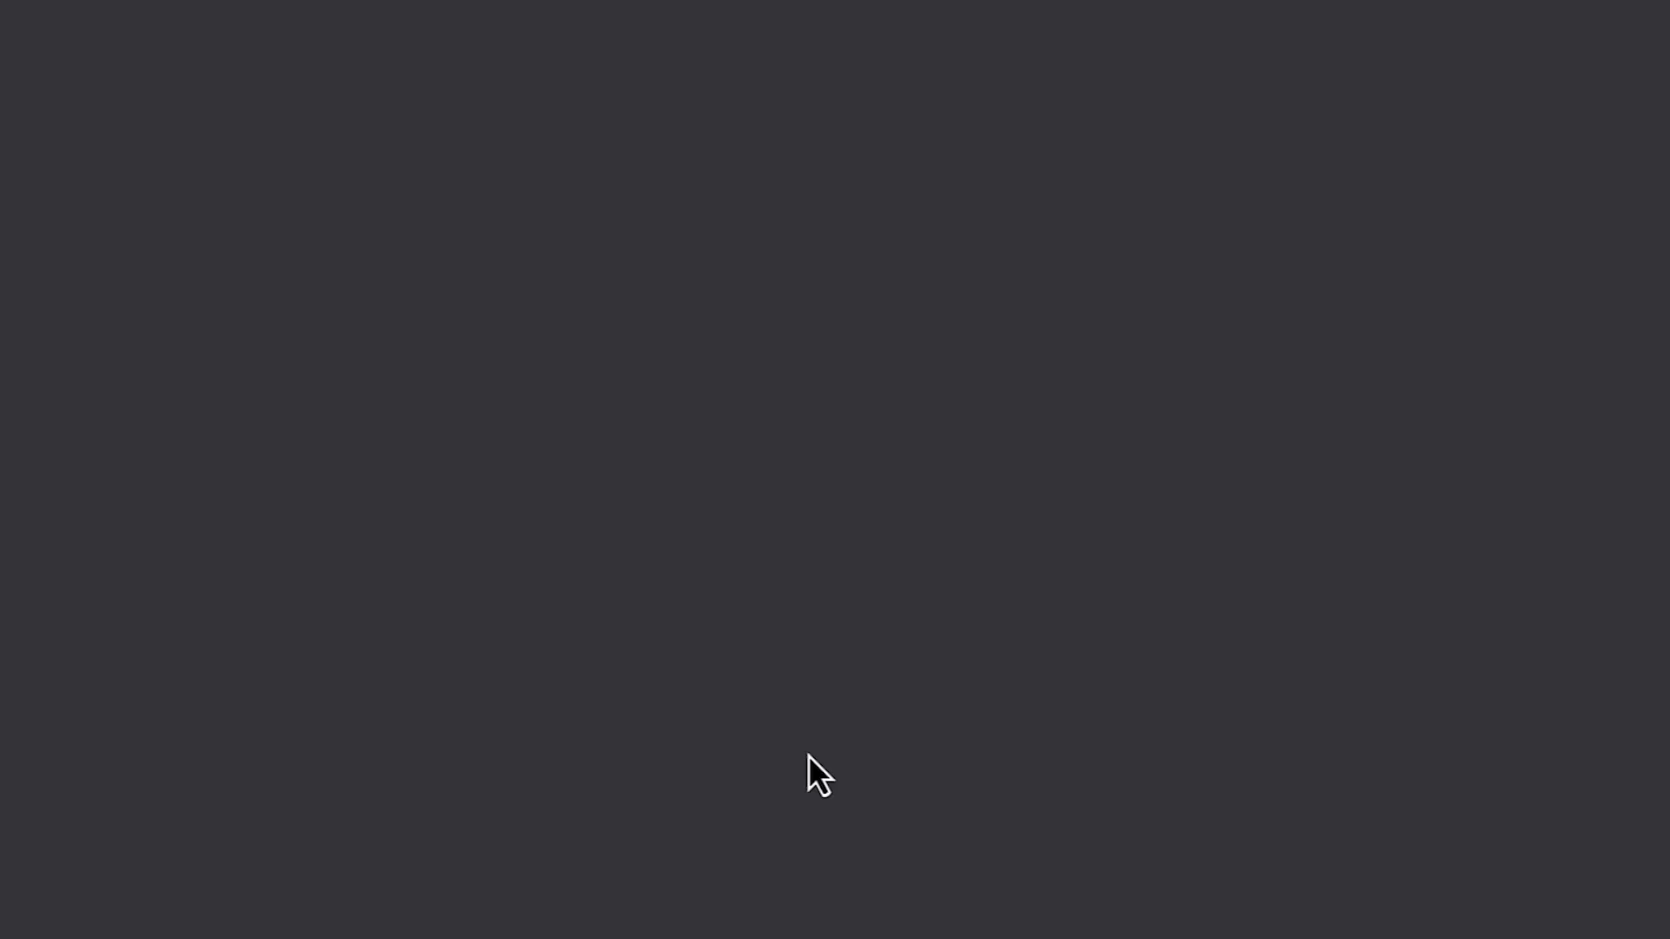
Log in to slc6-x70r3-n2-b21-31 as fusion_admin with the account password
{"action": "type", "text": "fusion"}
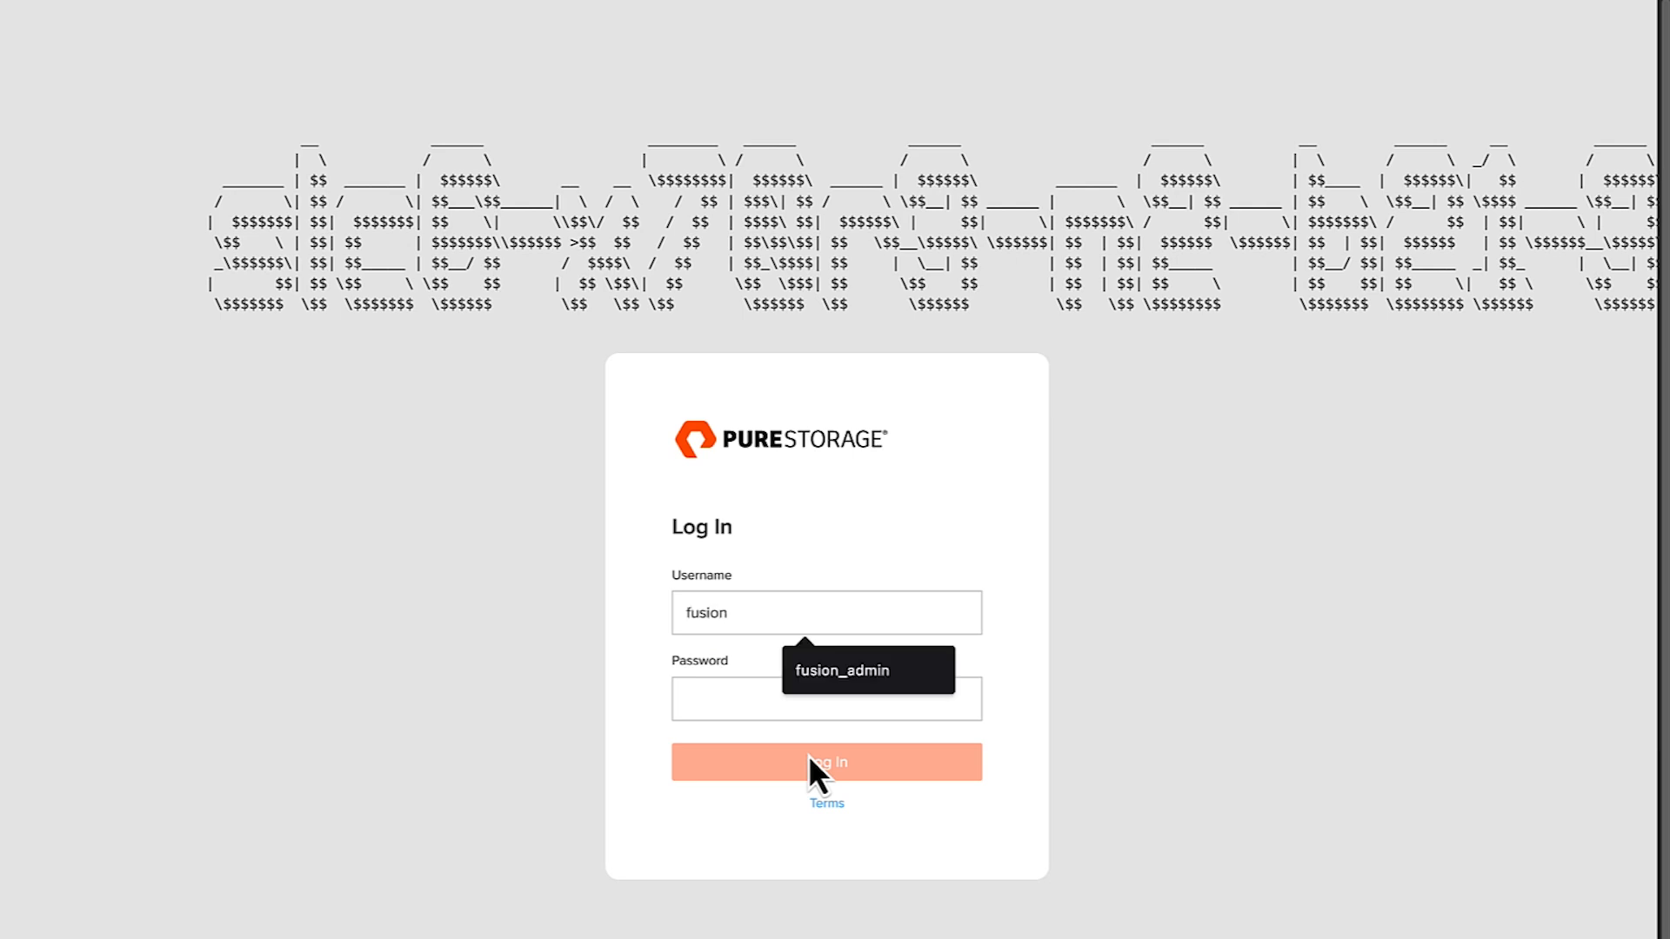
{"action": "key", "text": "Tab"}
{"action": "key", "text": "shift+Tab"}
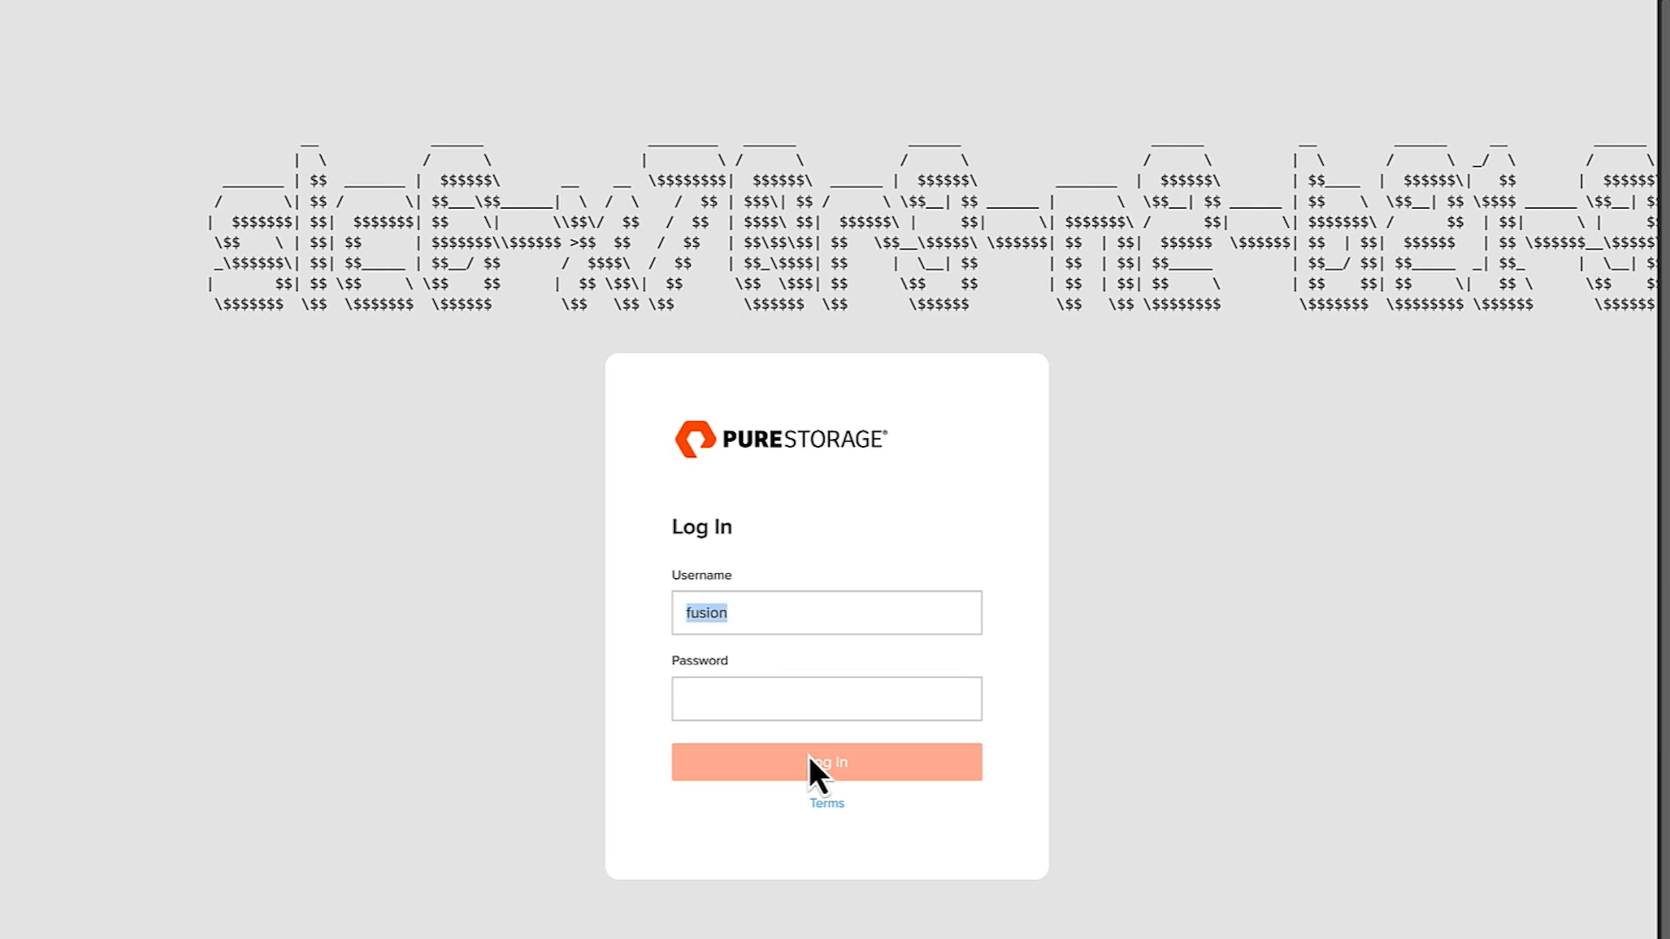
{"action": "type", "text": "fusion_admin"}
{"action": "key", "text": "Tab"}
{"action": "type", "text": "p•••••••"}
{"action": "key", "text": "Return"}
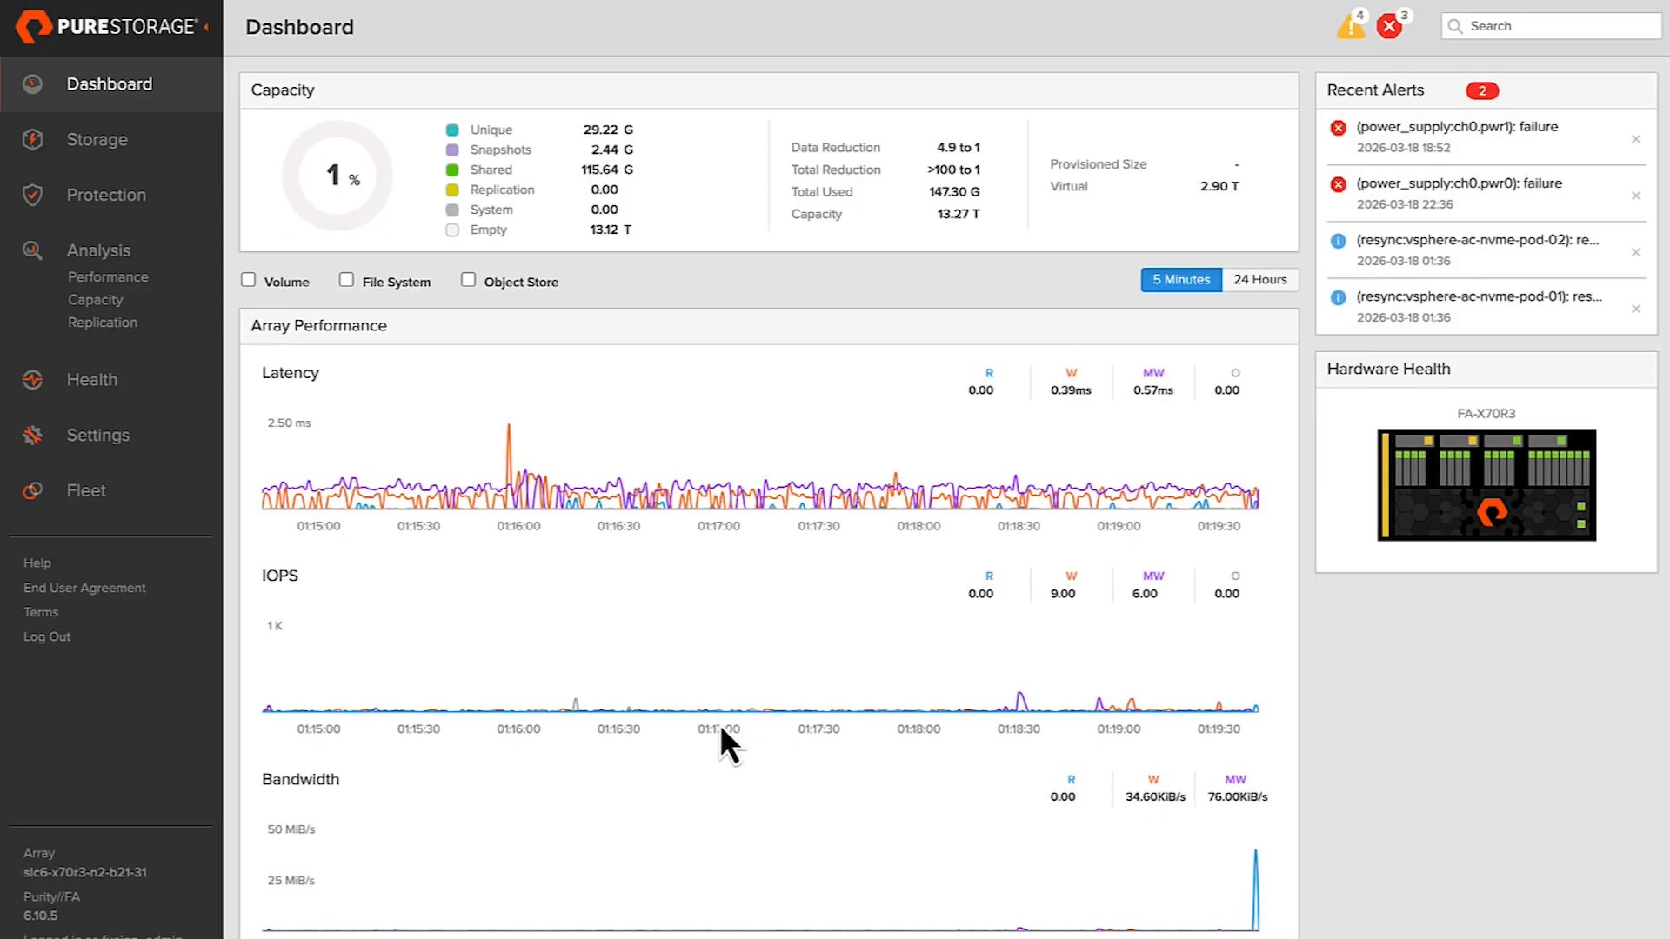
Fill in the form for joining an existing fleet with the copied fleet key and the fleet name Solutions-Engineering-Fleet
{"action": "left_click", "coordinate": [135, 497]}
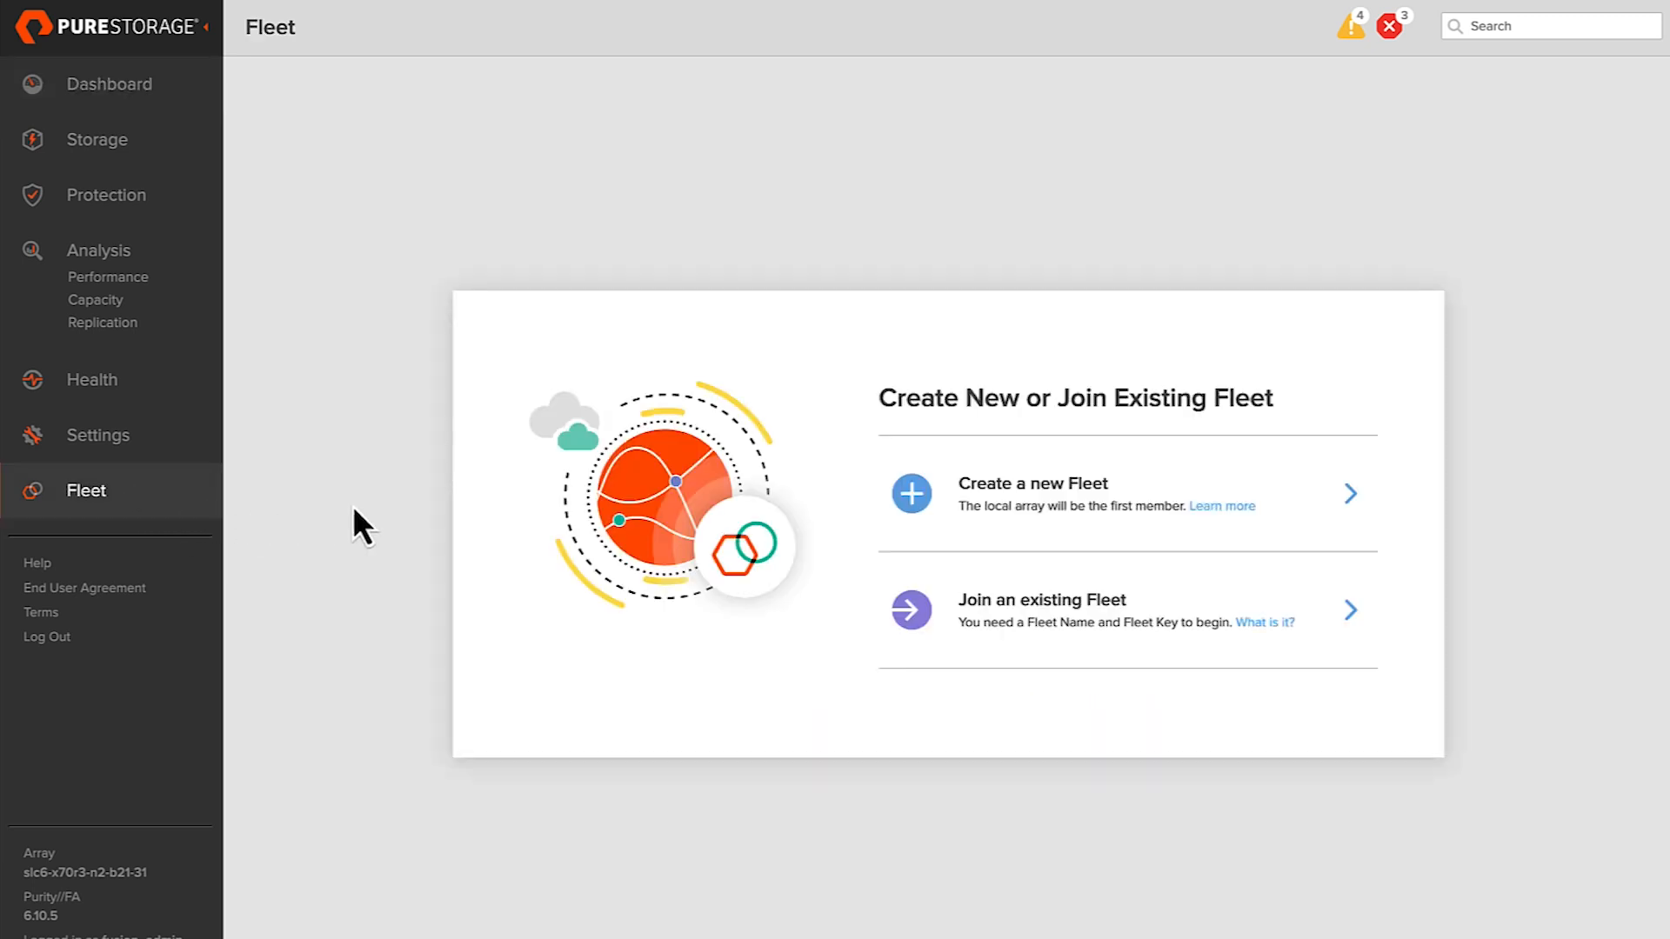
{"action": "left_click", "coordinate": [1100, 613]}
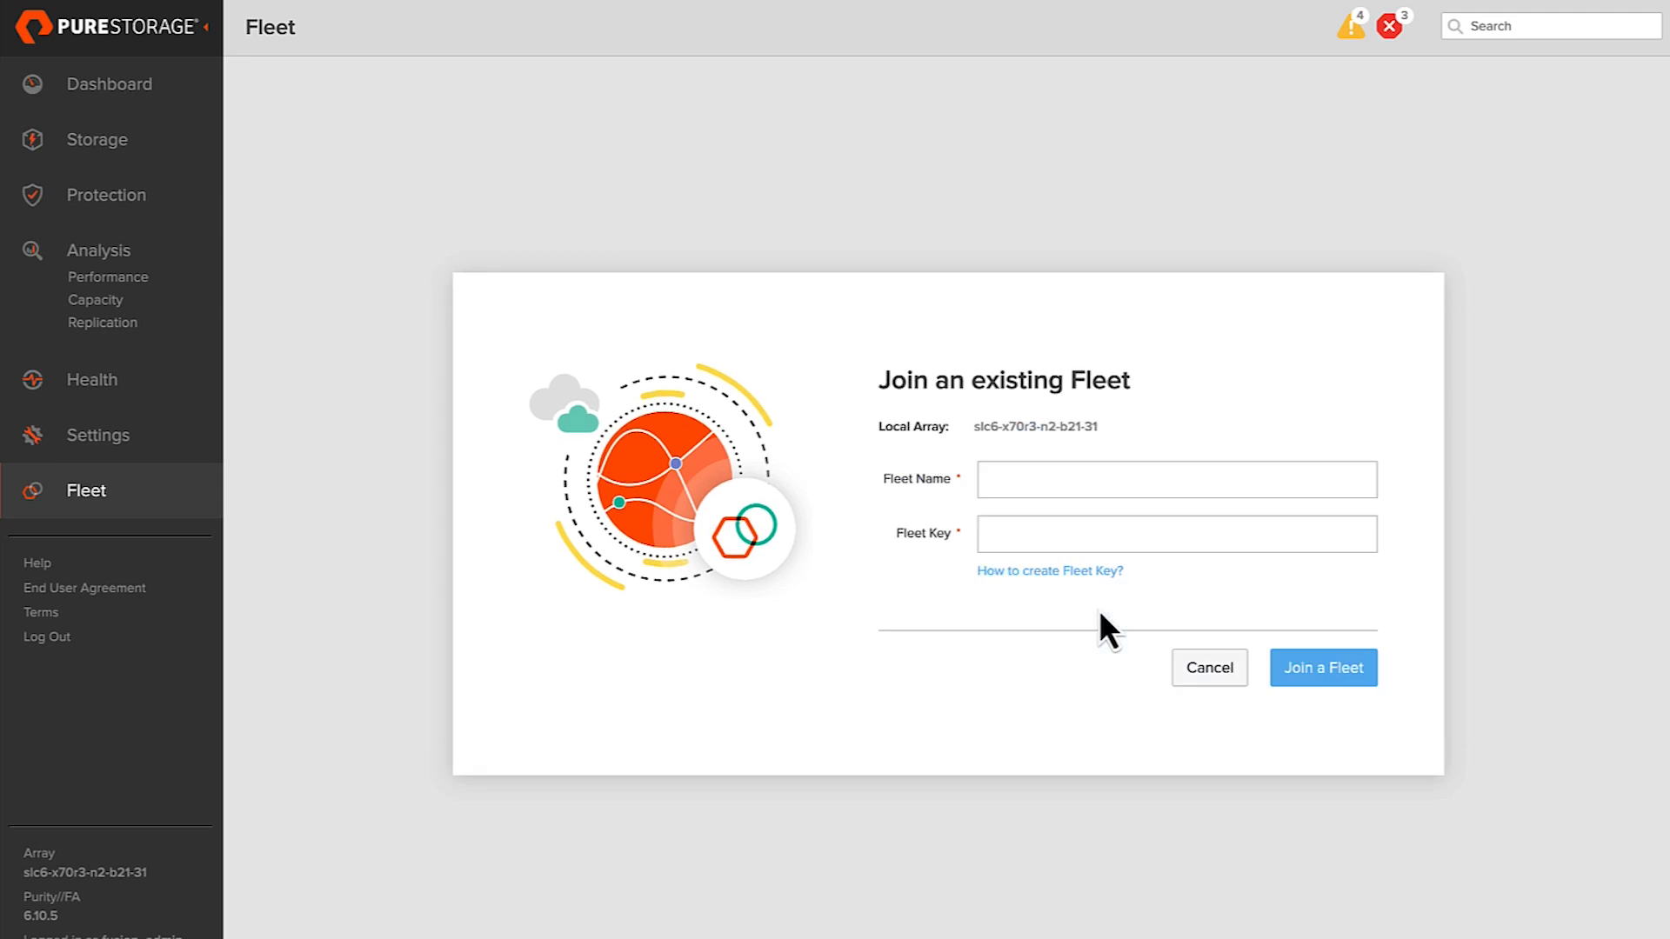
{"action": "key", "text": "ctrl+v"}
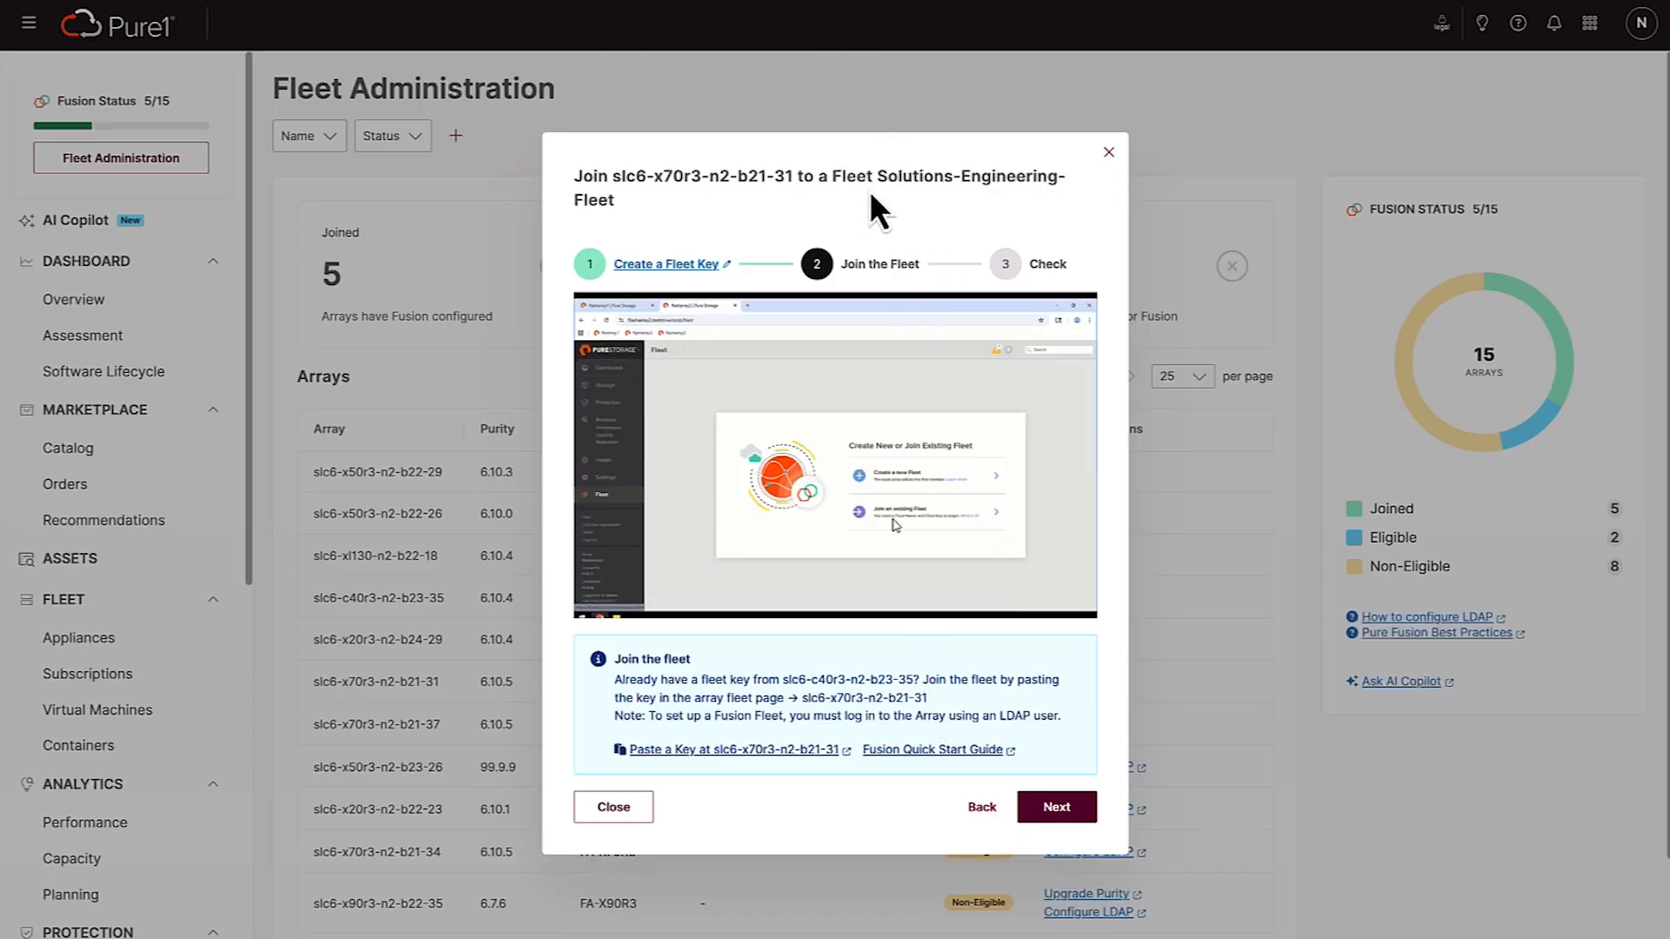
{"action": "left_click_drag", "start_coordinate": [707, 205], "coordinate": [876, 176]}
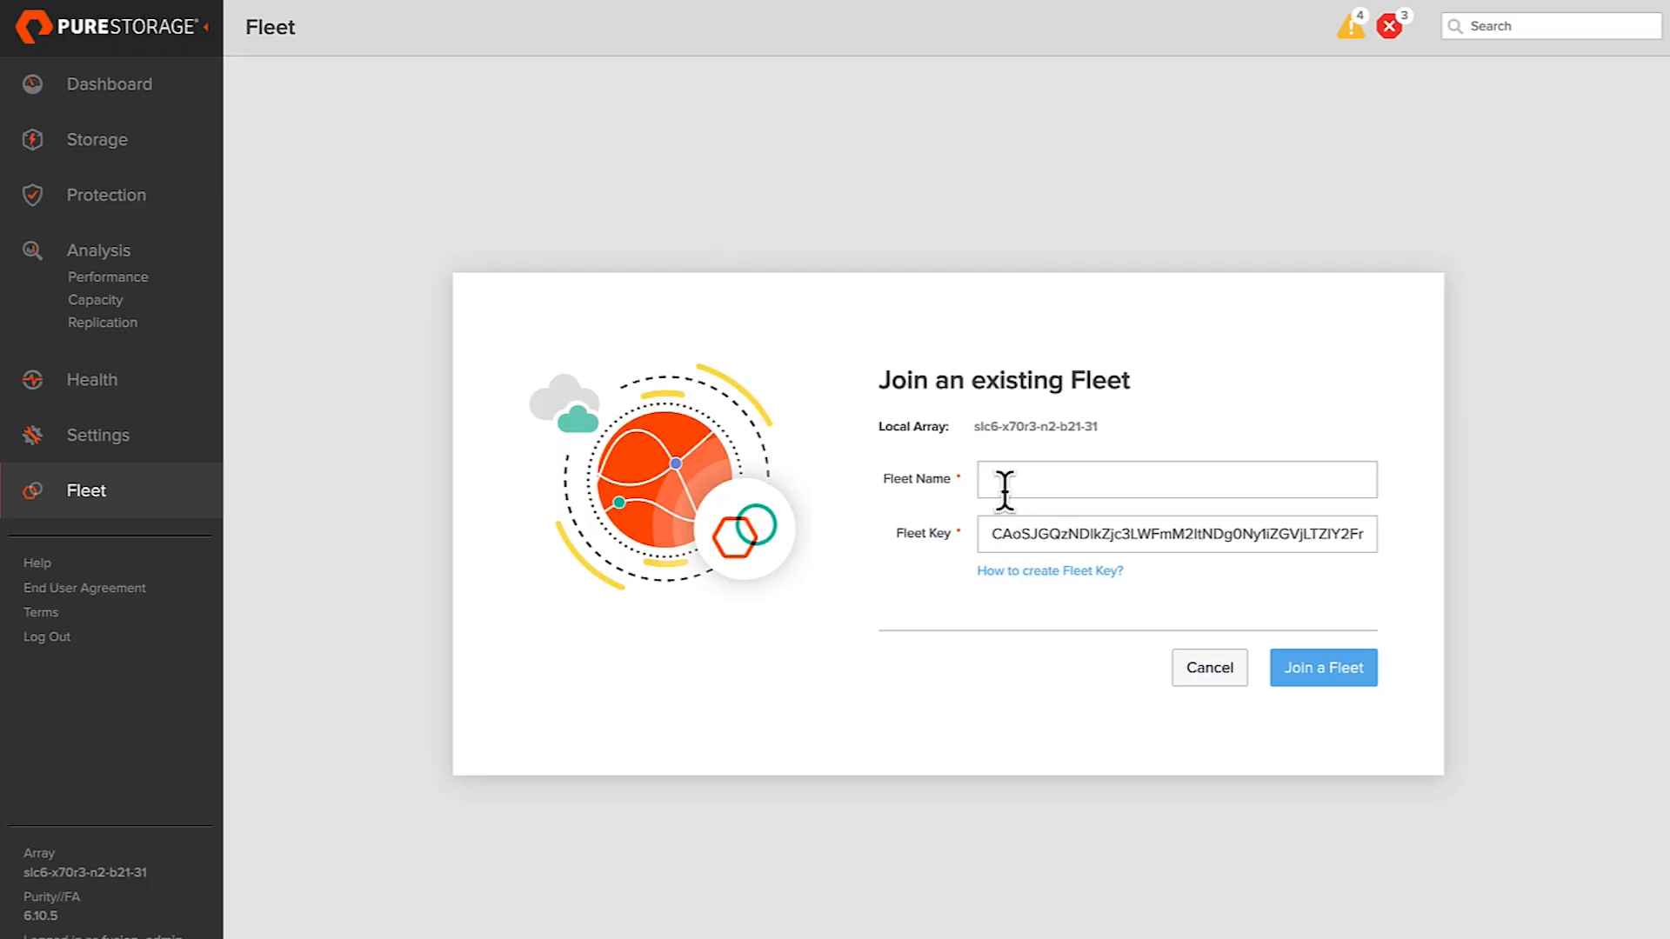
{"action": "left_click", "coordinate": [1004, 487]}
{"action": "key", "text": "ctrl+v"}
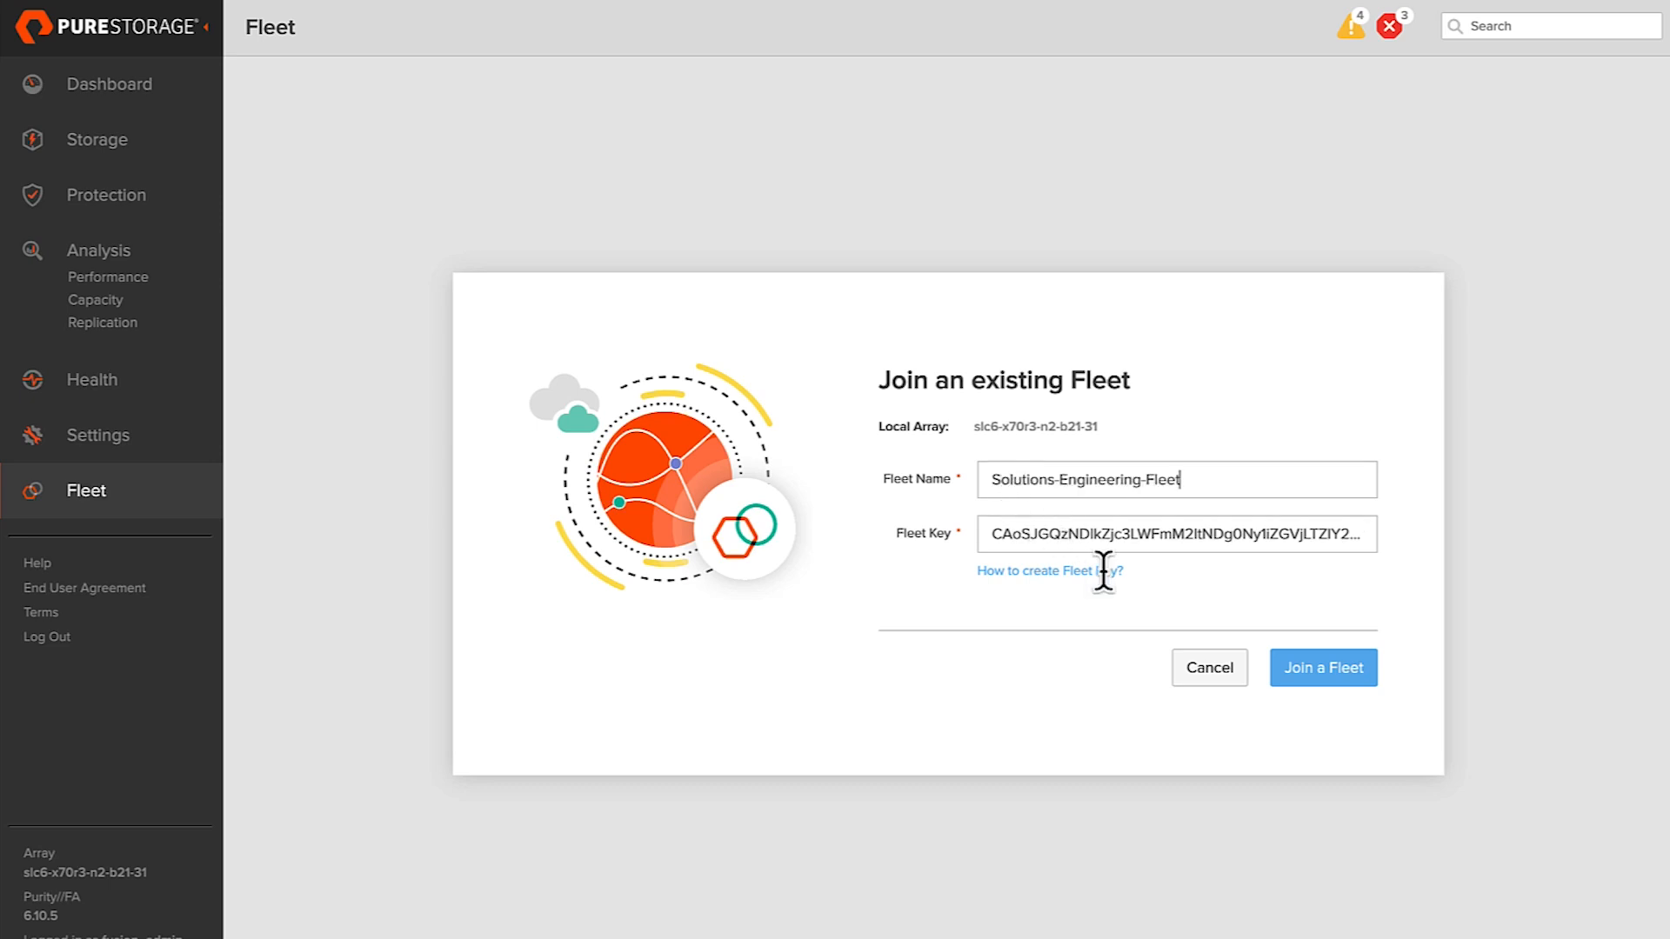
Join slc6-x70r3-n2-b21-31 to Solutions-Engineering-Fleet and refresh the fleet member lists on slc6-c40r3-n2-b23-35 and the joining array
{"action": "left_click", "coordinate": [1299, 681]}
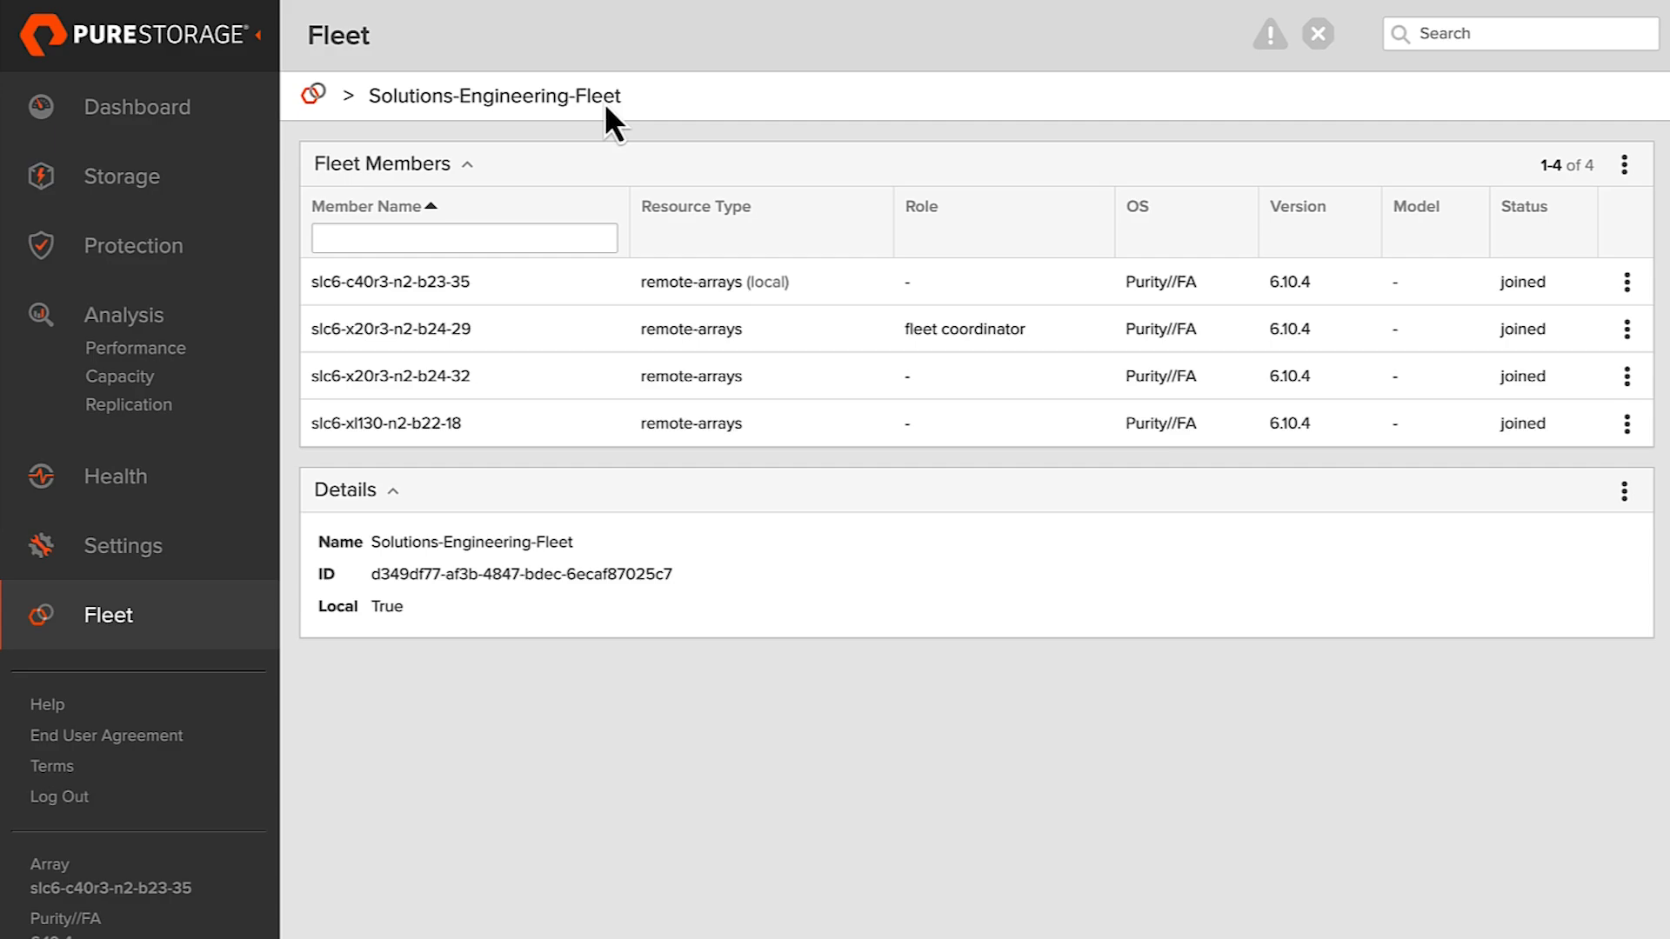
{"action": "key", "text": "super+r"}
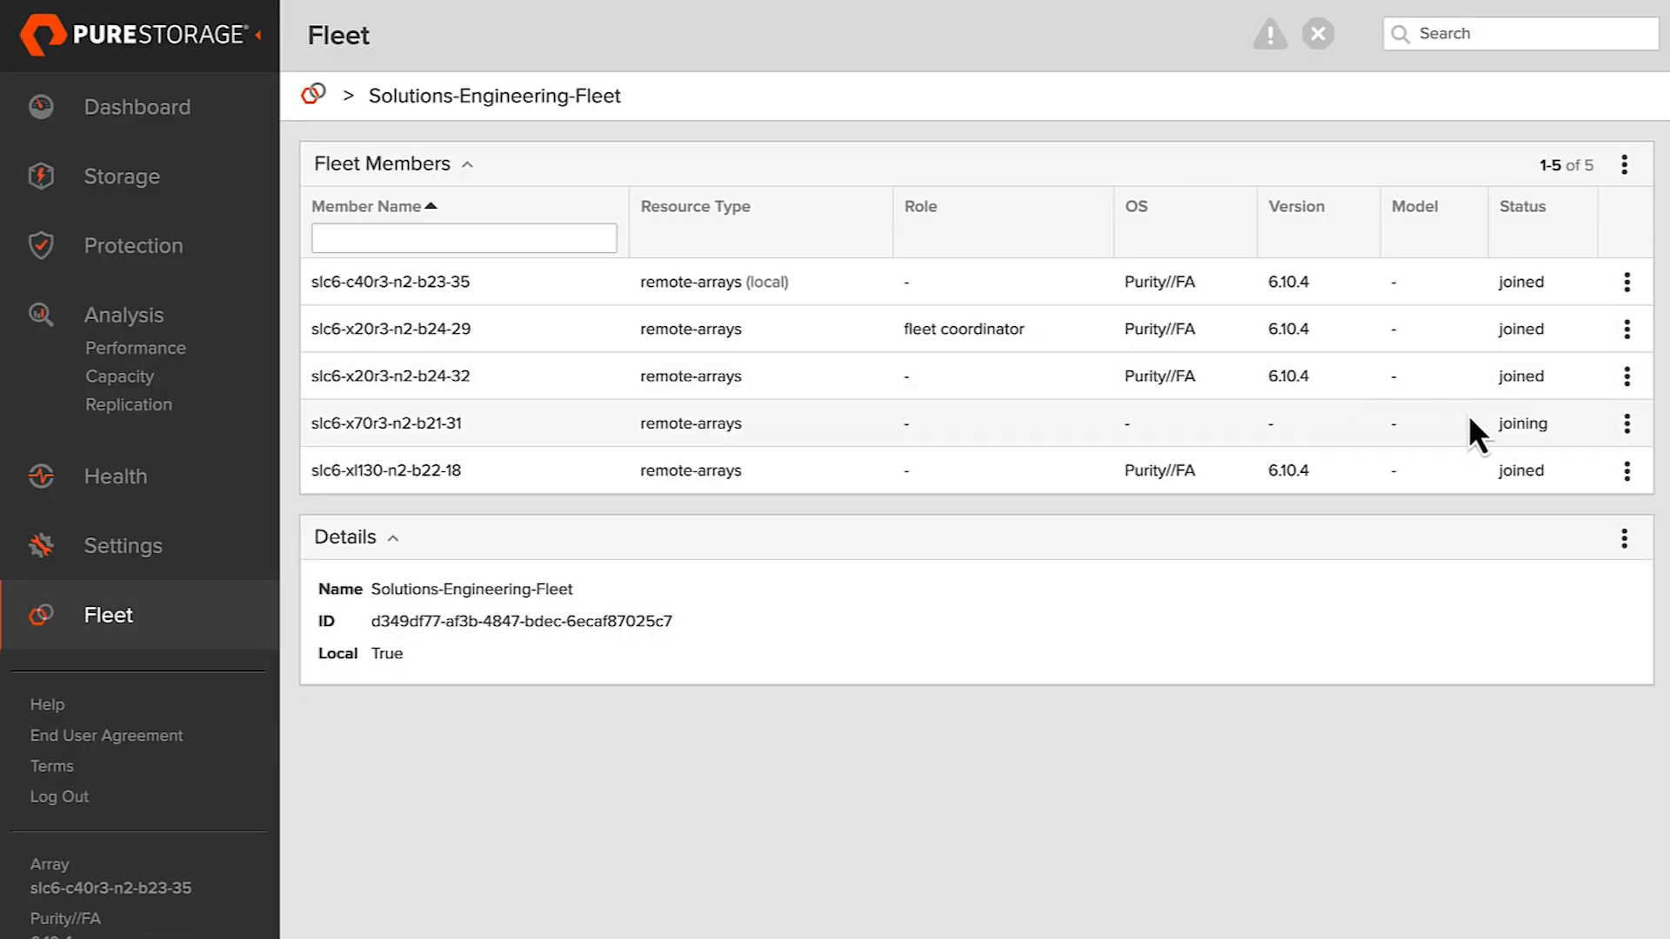
{"action": "left_click_drag", "start_coordinate": [1469, 437], "coordinate": [1443, 443]}
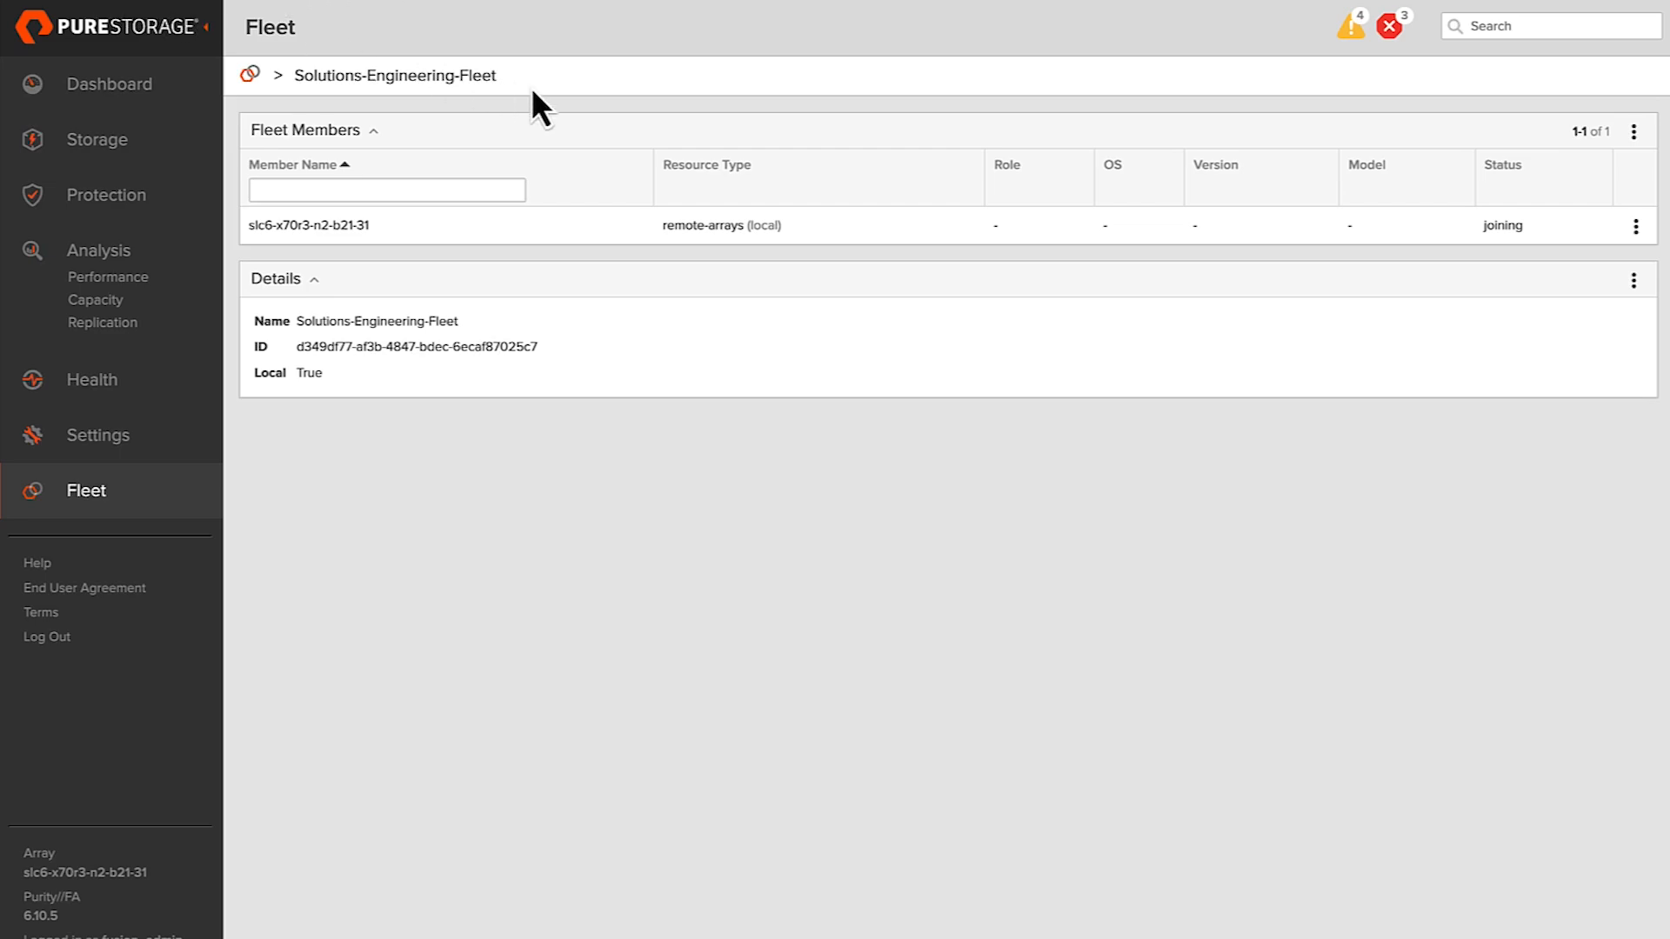
{"action": "key", "text": "super+r"}
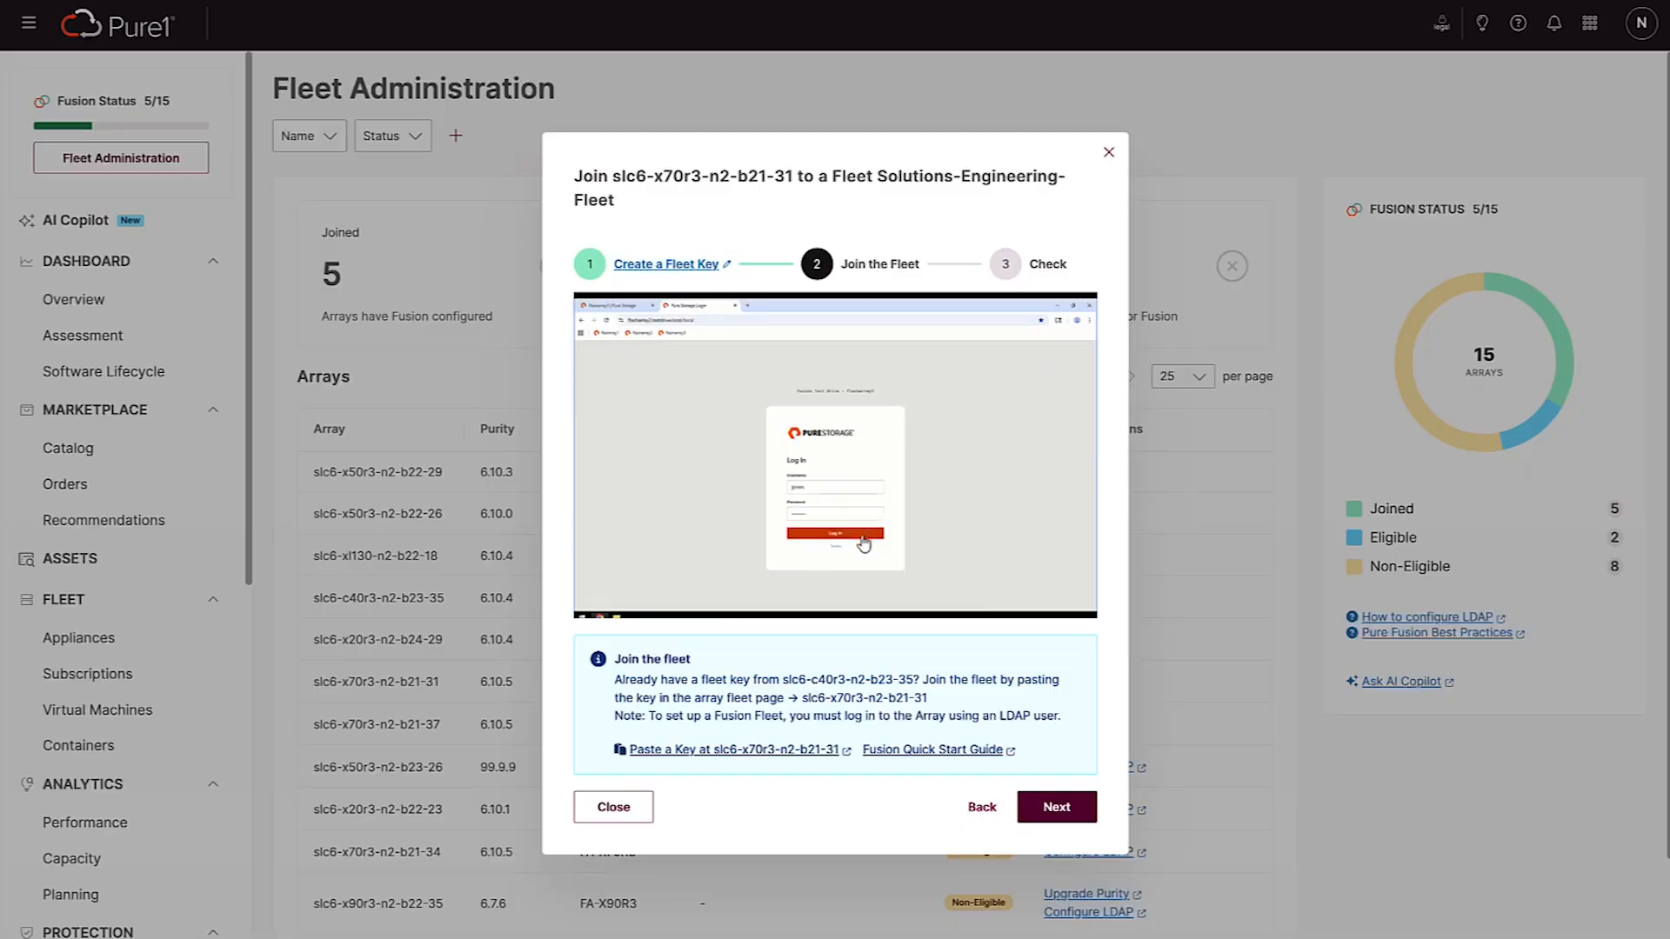
Return to the Pure1 join guide, advance it to the Check stage, and close the guide
{"action": "left_click", "coordinate": [1055, 807]}
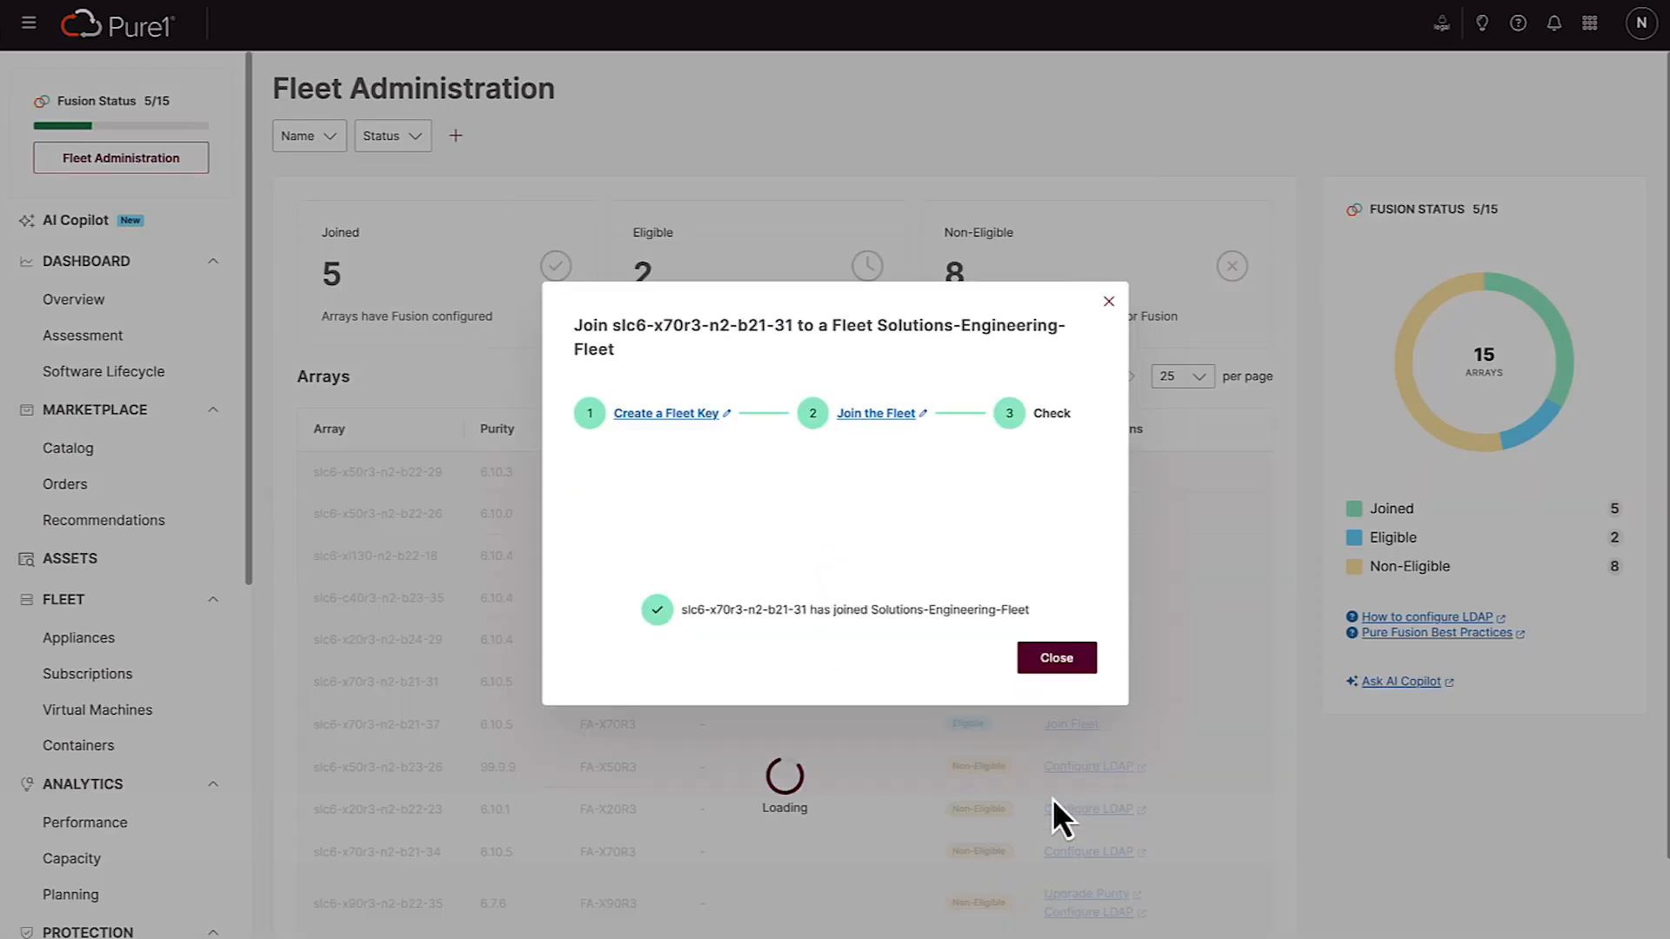
{"action": "left_click", "coordinate": [1061, 662]}
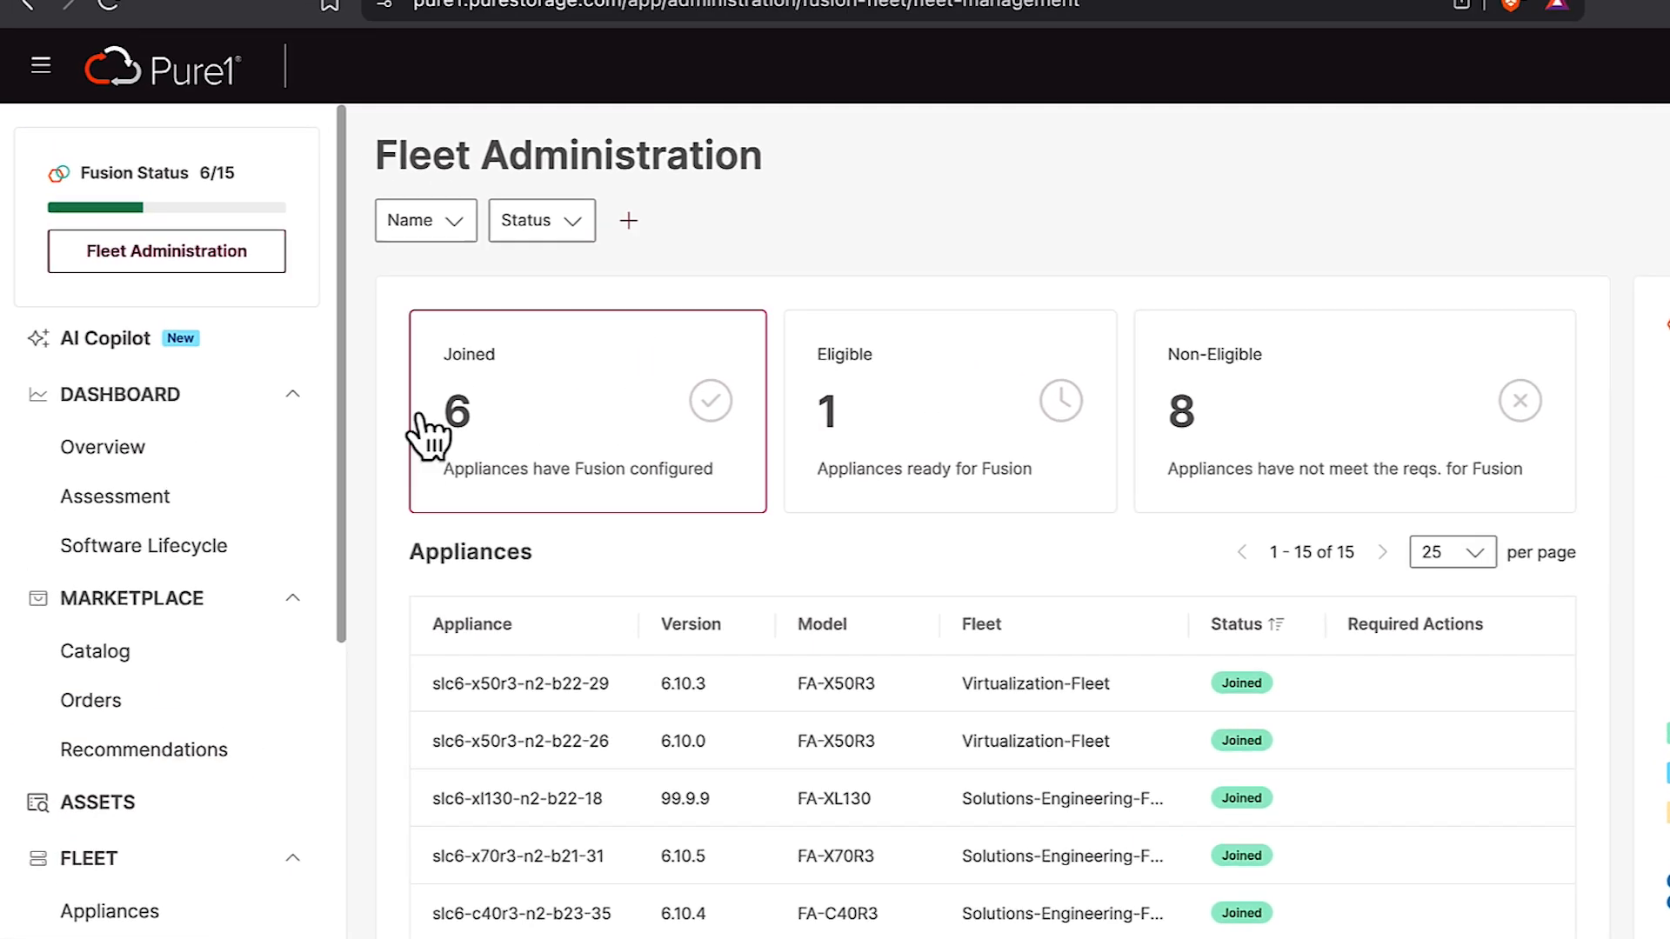
Look at the name filter choices in Fleet Administration and filter the appliances by the status Eligible
{"action": "left_click", "coordinate": [470, 223]}
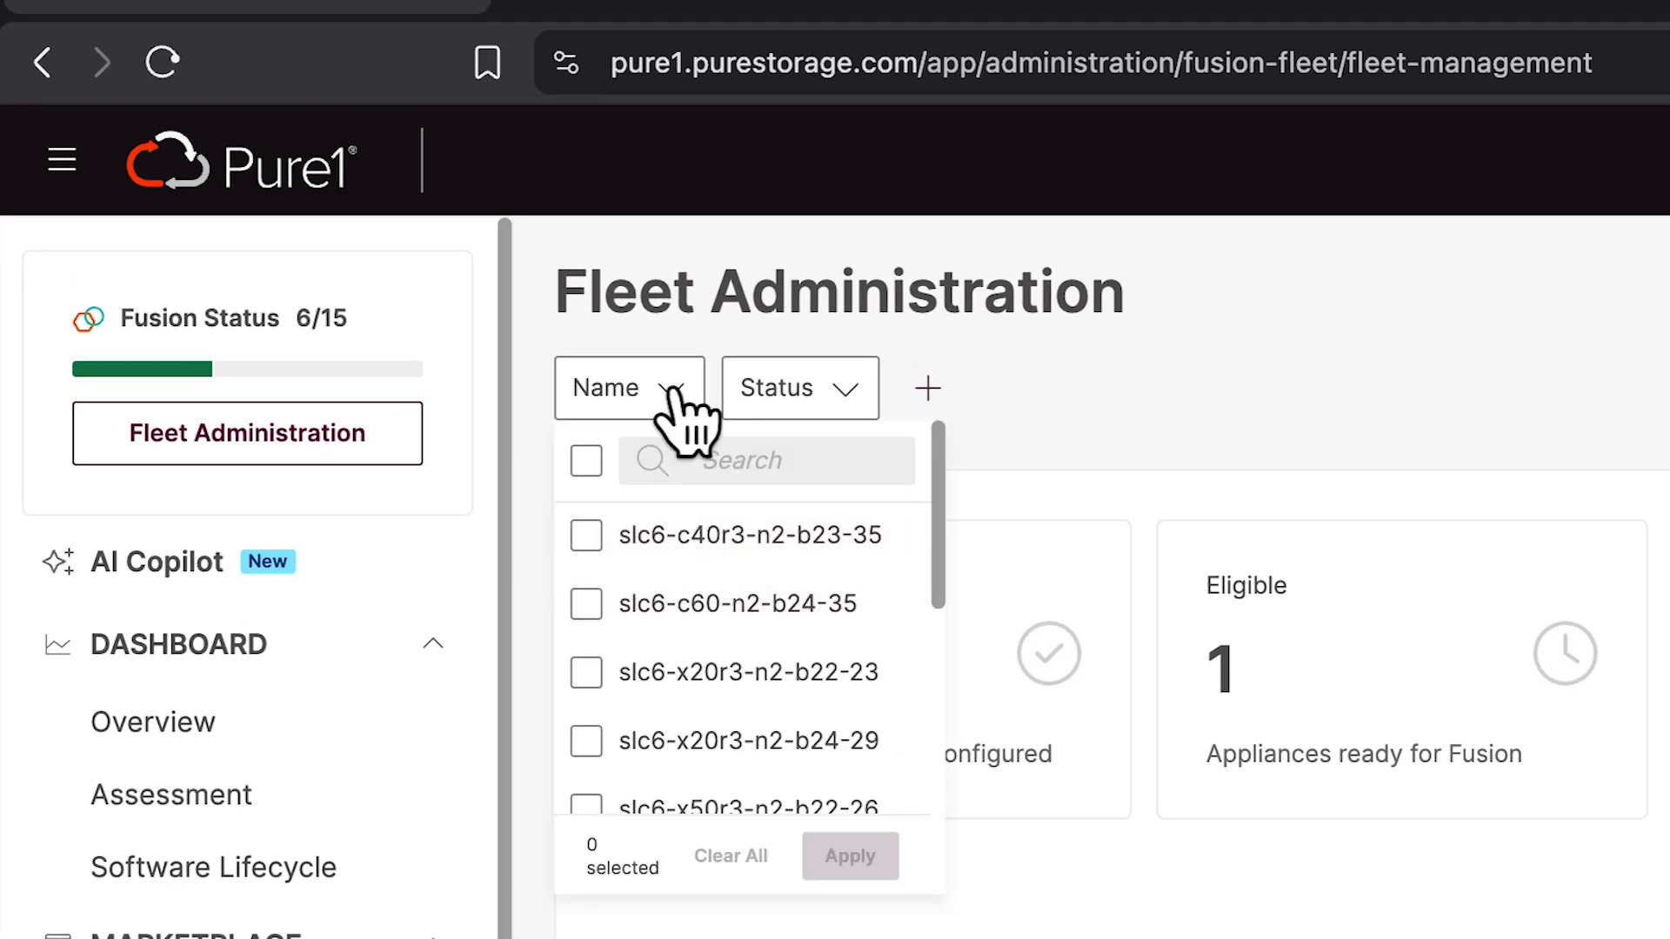
{"action": "left_click", "coordinate": [779, 387]}
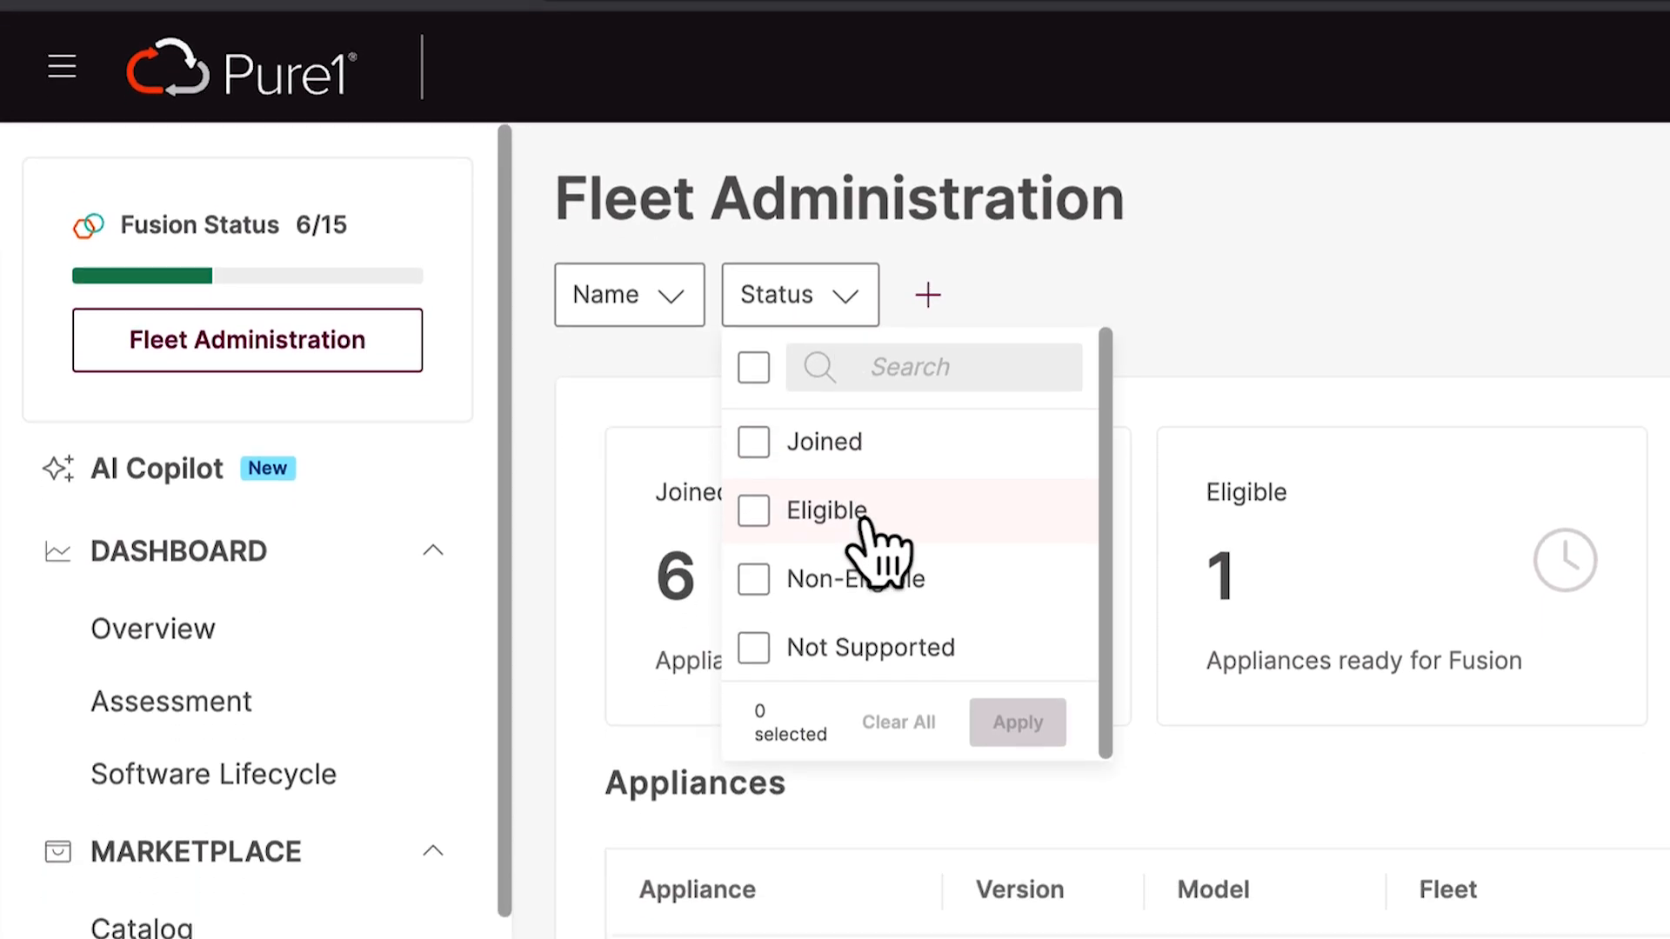
{"action": "left_click", "coordinate": [865, 323]}
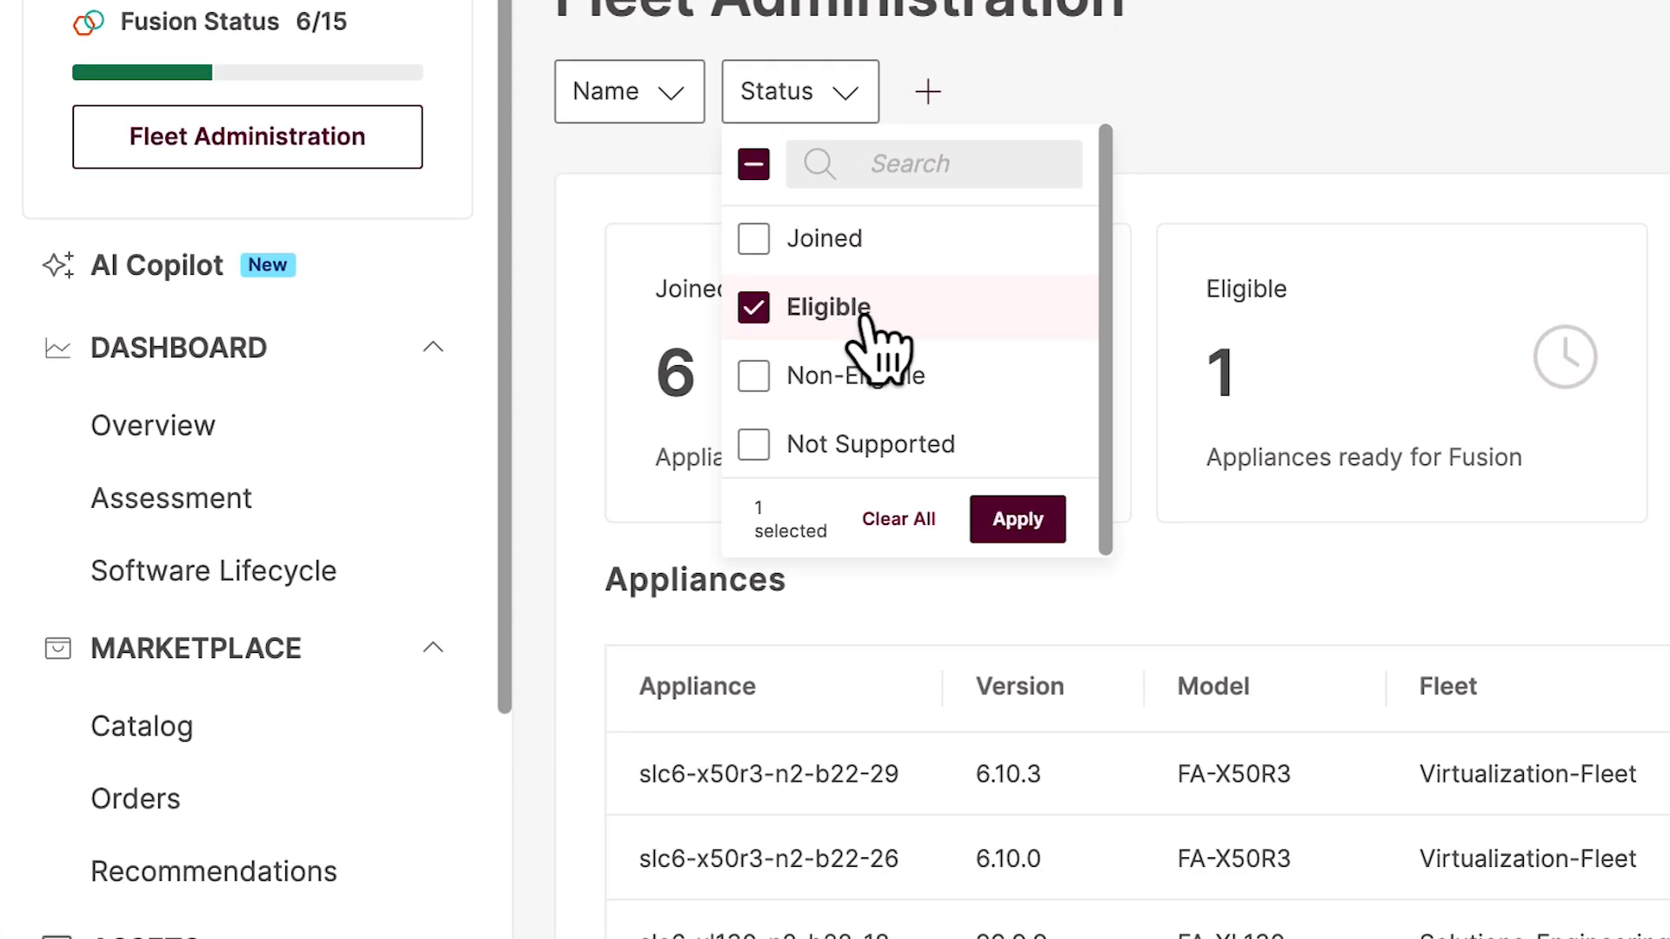
{"action": "left_click", "coordinate": [1011, 527]}
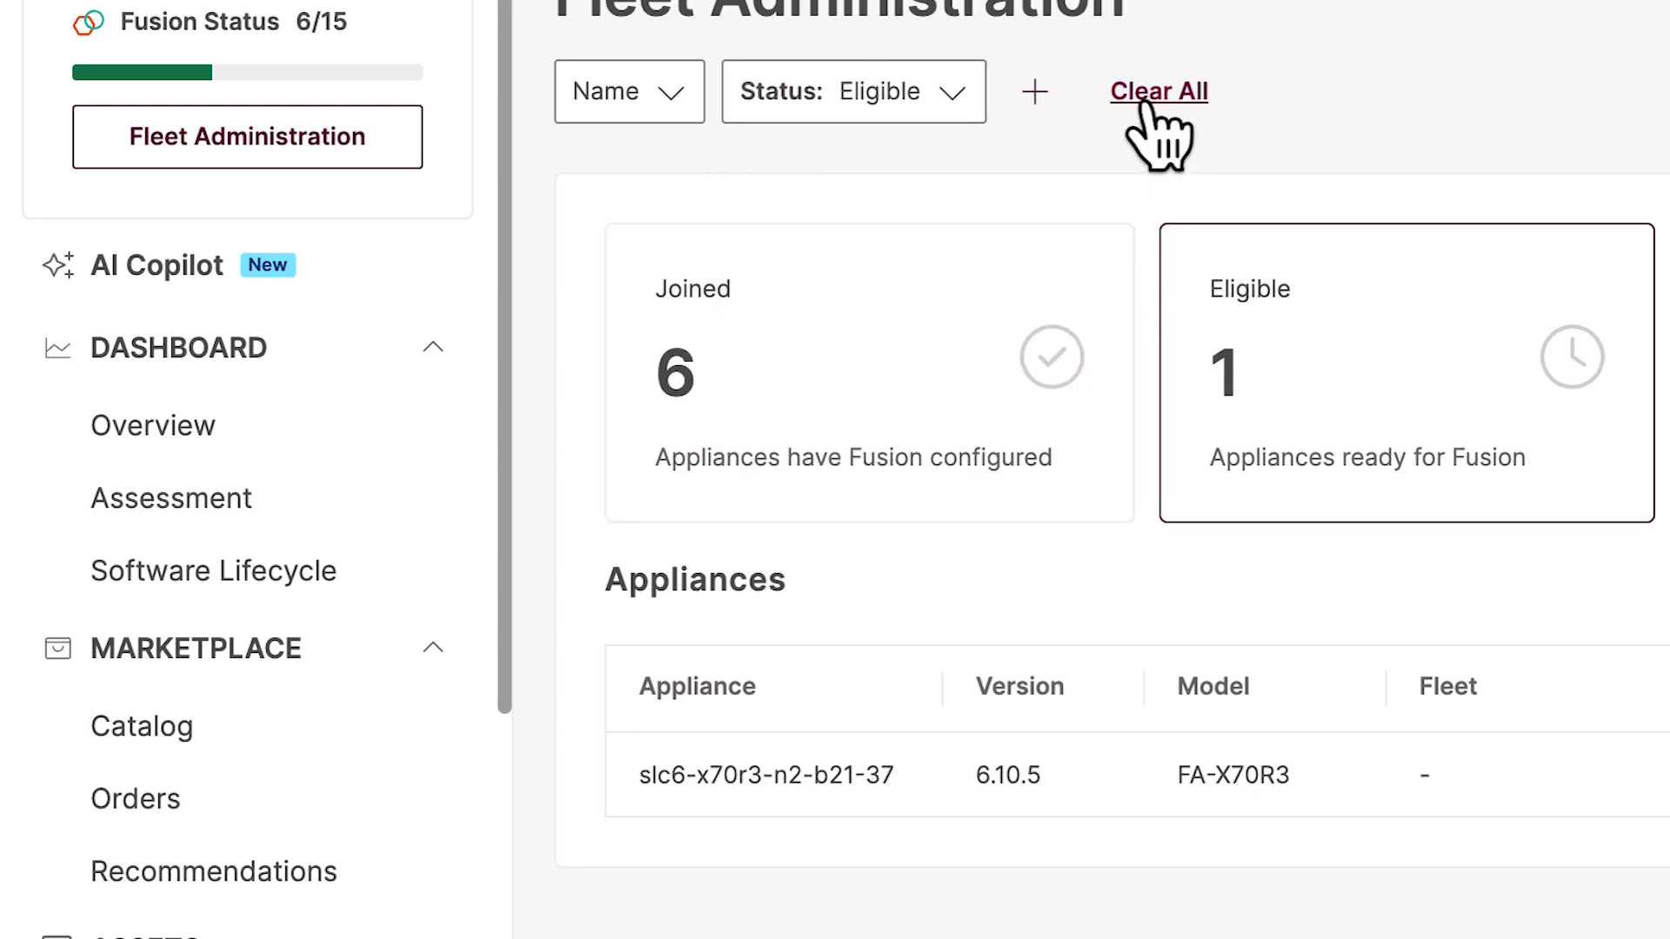
View the additional filter categories for Fusion arrays and clear all filters from the appliance list
{"action": "left_click", "coordinate": [1037, 94]}
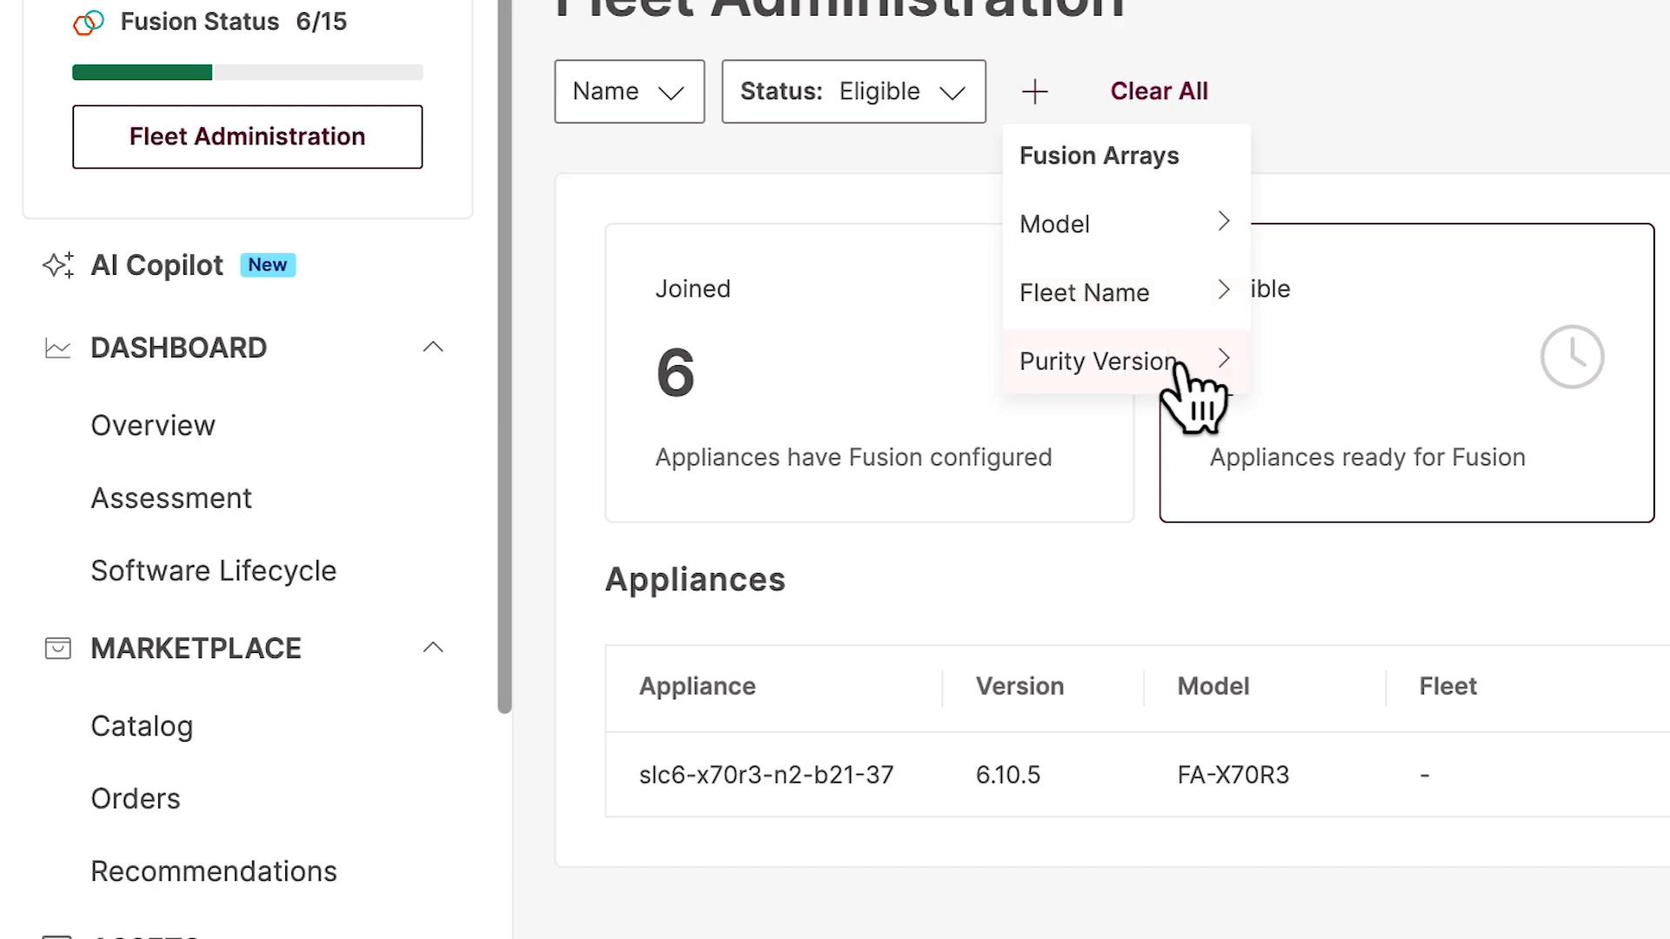
{"action": "left_click", "coordinate": [1196, 97]}
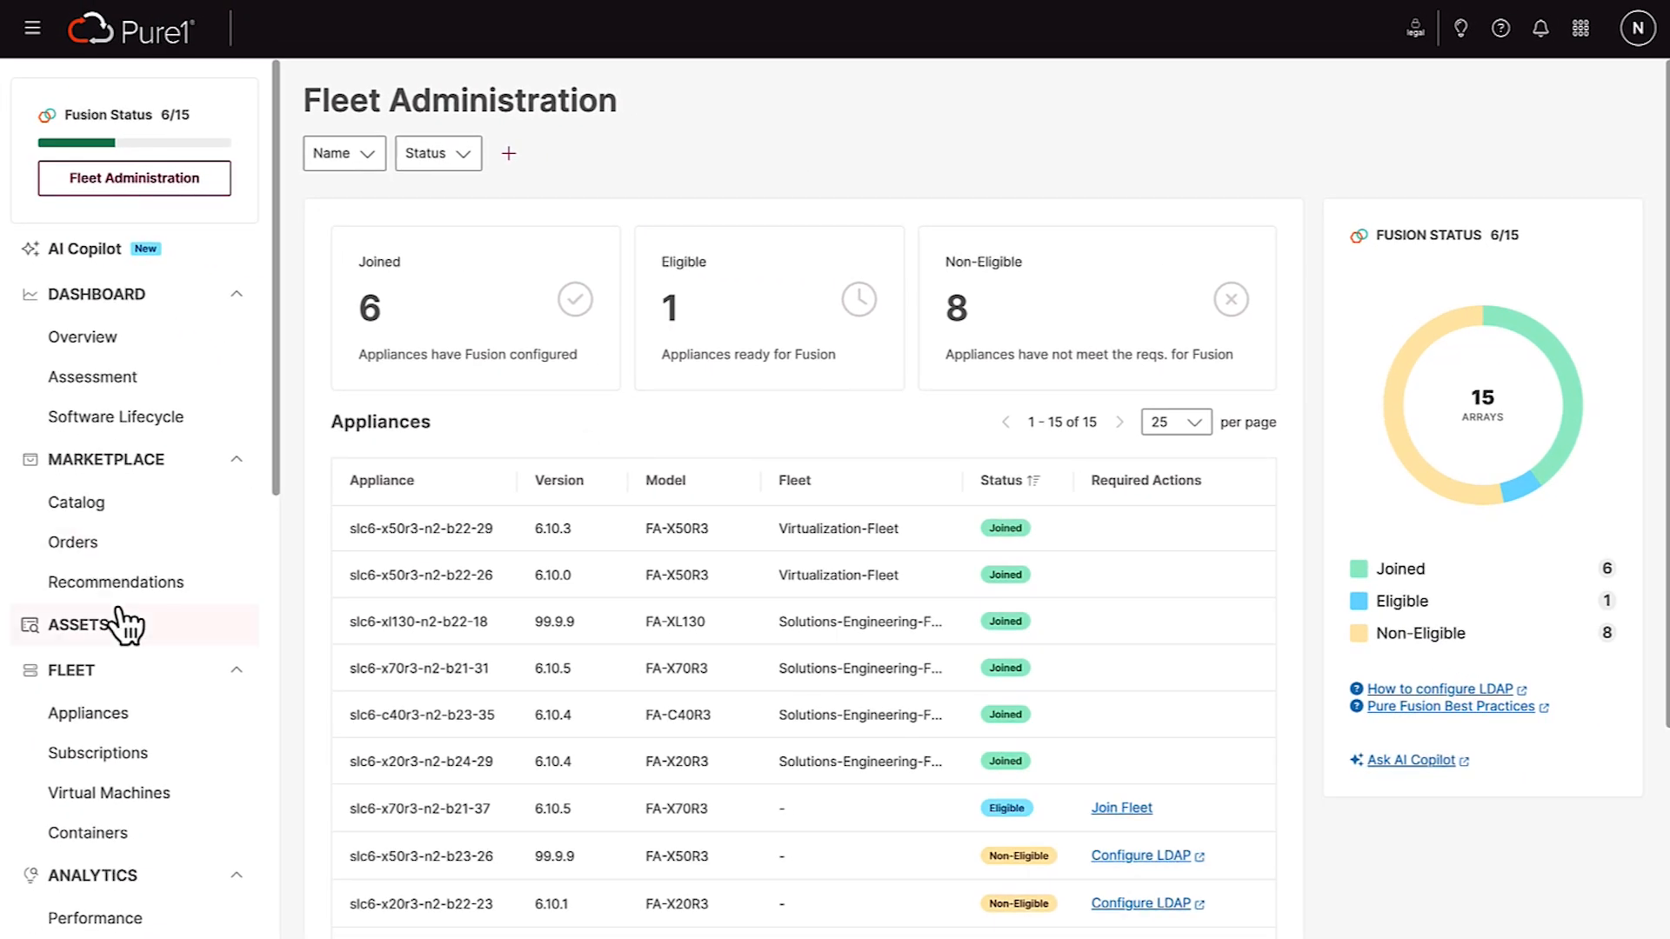
Open Software Lifecycle, select the arrays that are ready for Fusion, and continue to configuring them in Fleet Administration
{"action": "scroll", "coordinate": [126, 624], "scroll_direction": "down", "scroll_amount": 10}
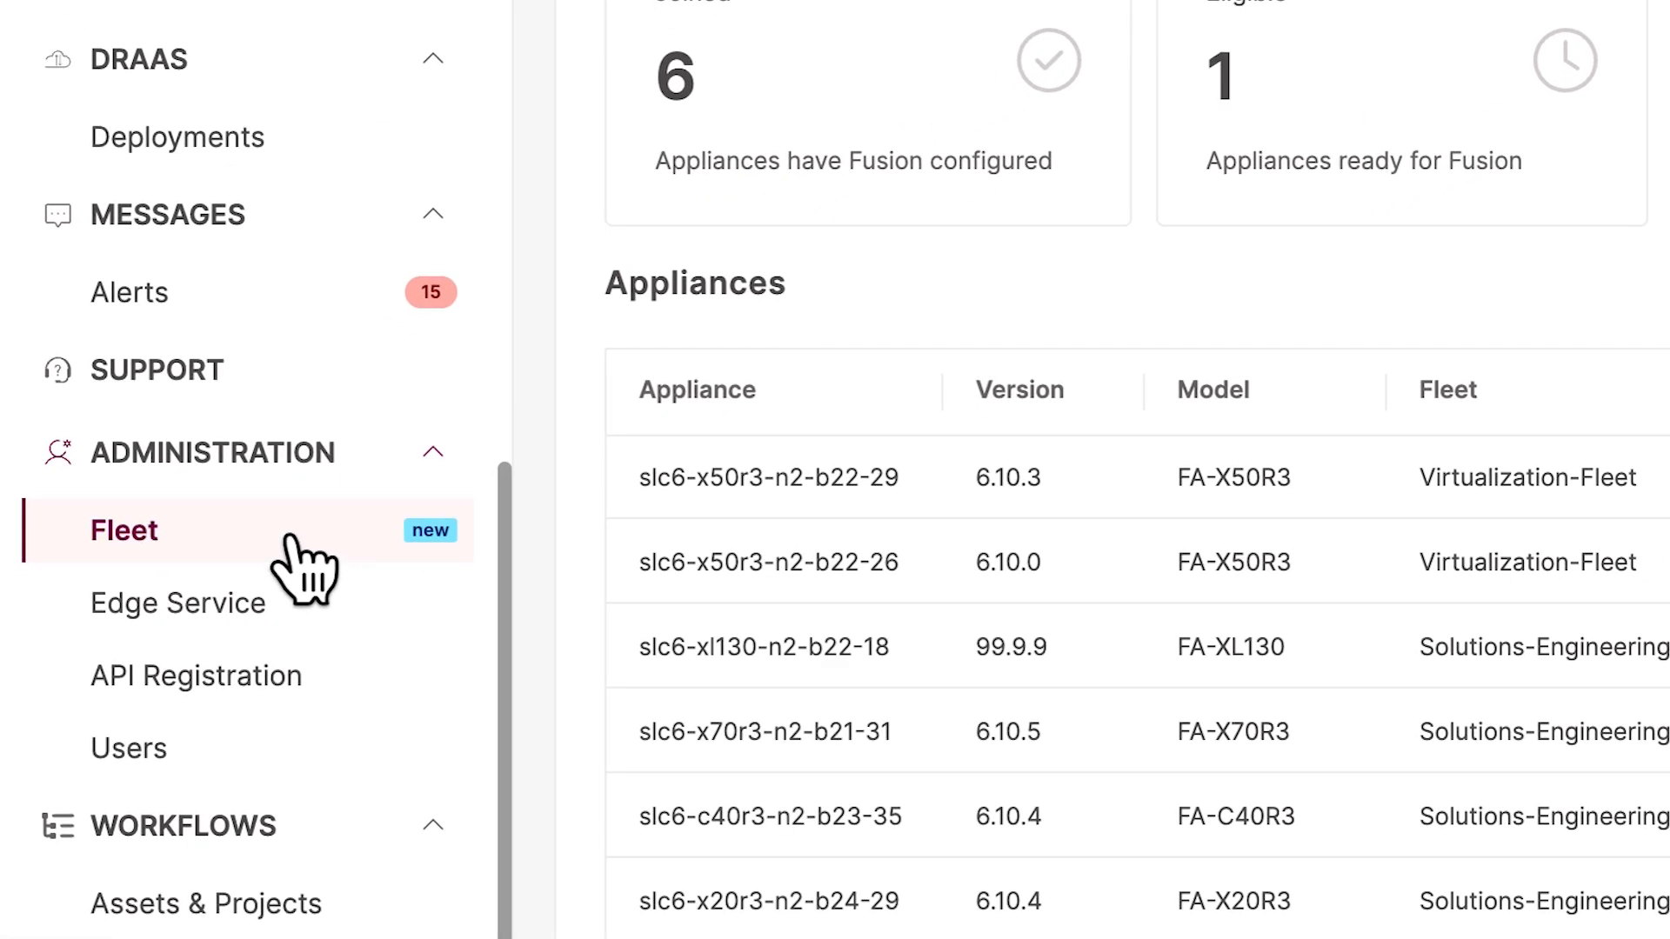
{"action": "scroll", "coordinate": [292, 544], "scroll_direction": "up", "scroll_amount": 10}
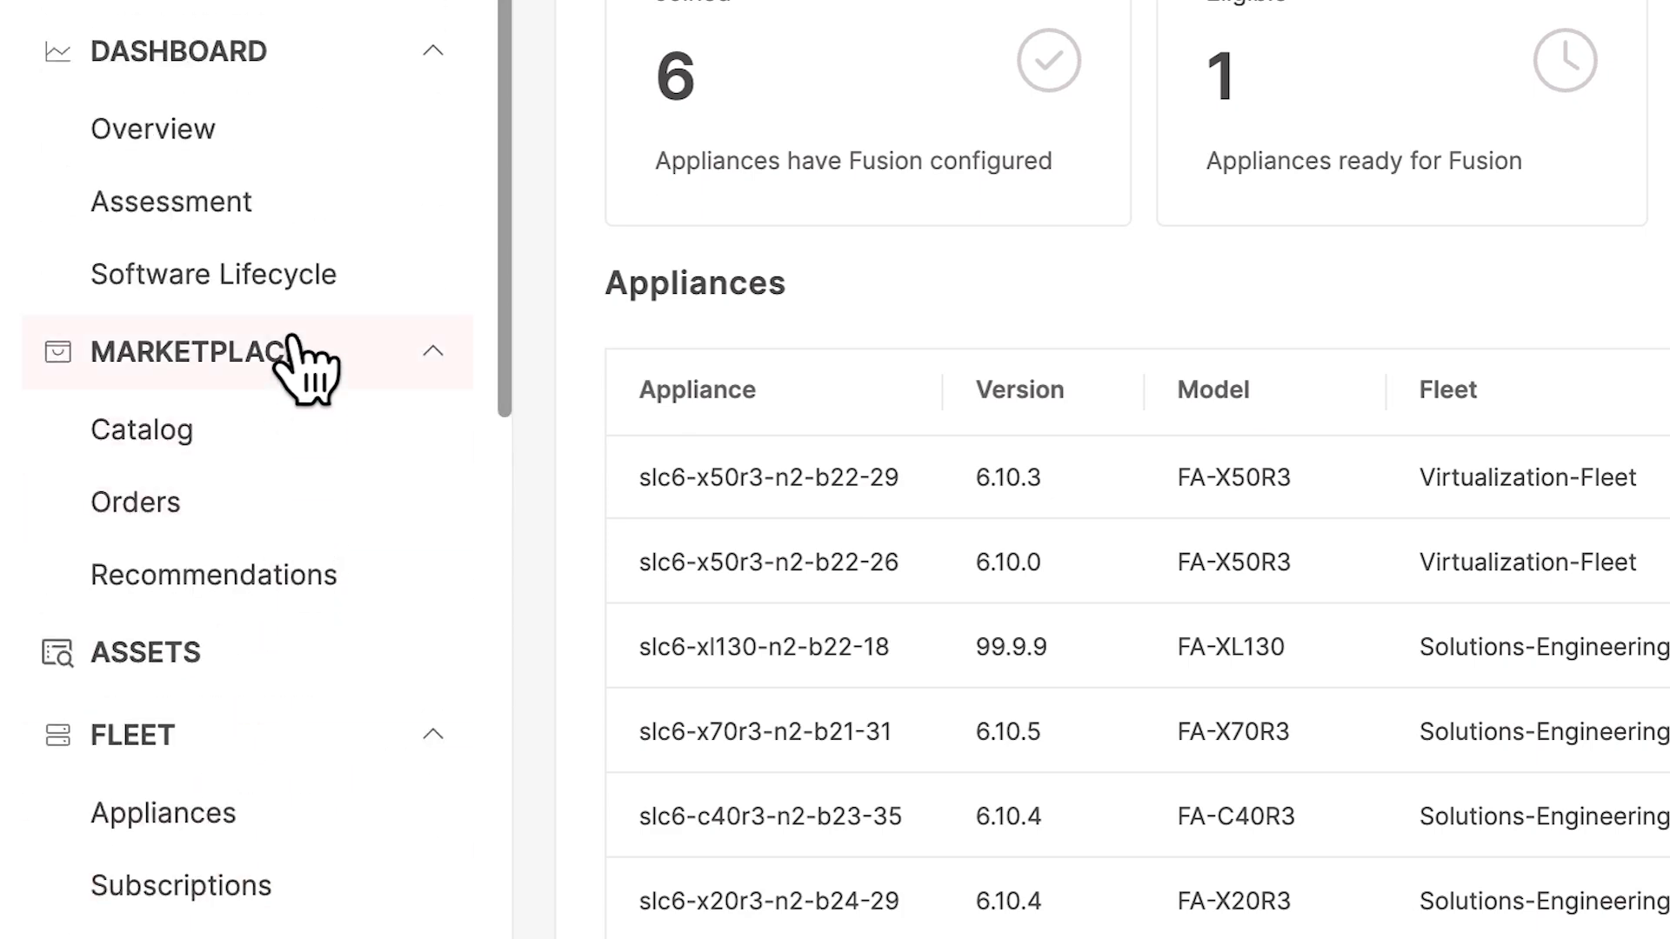
{"action": "left_click", "coordinate": [386, 274]}
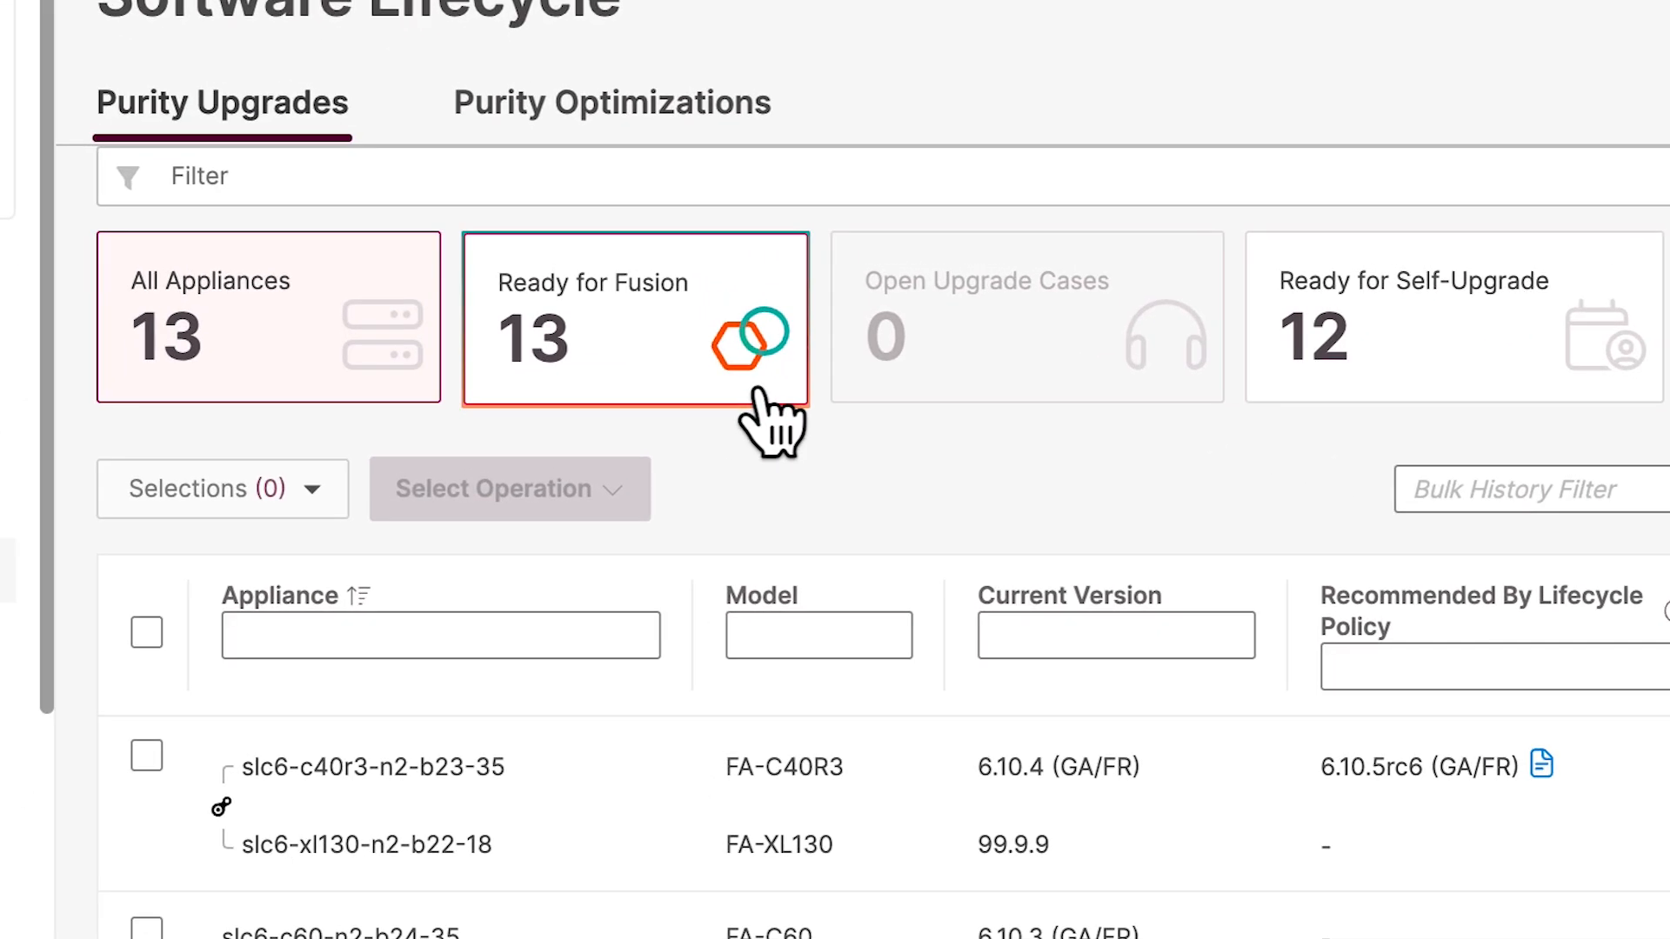
{"action": "left_click", "coordinate": [759, 391]}
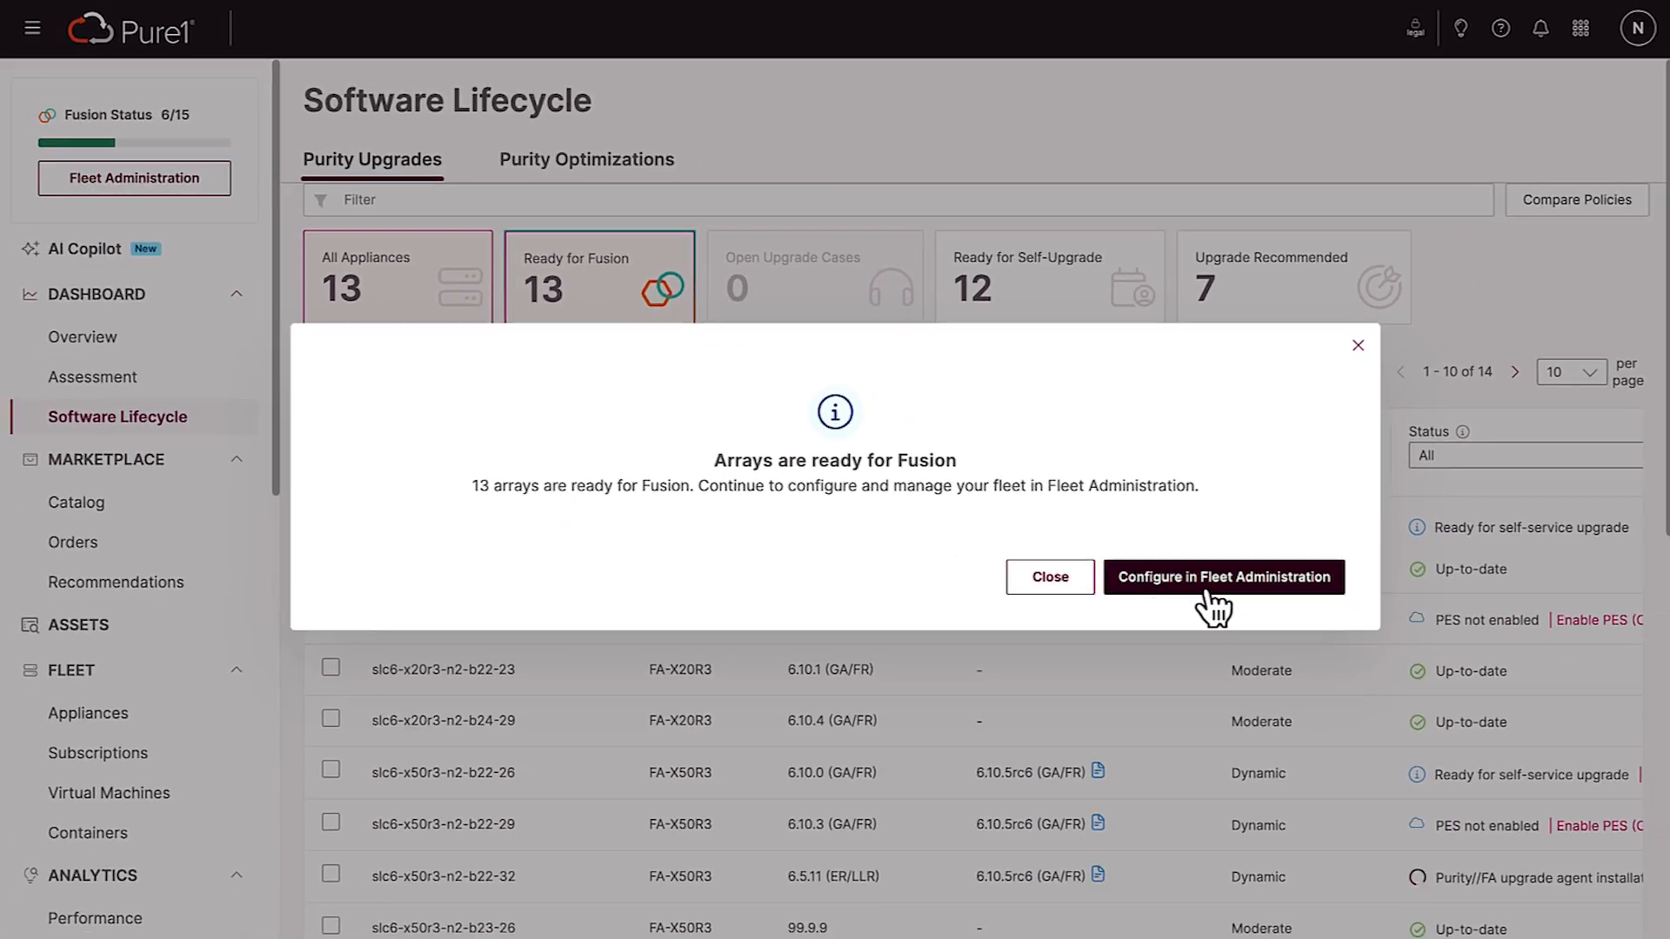
{"action": "left_click", "coordinate": [1207, 590]}
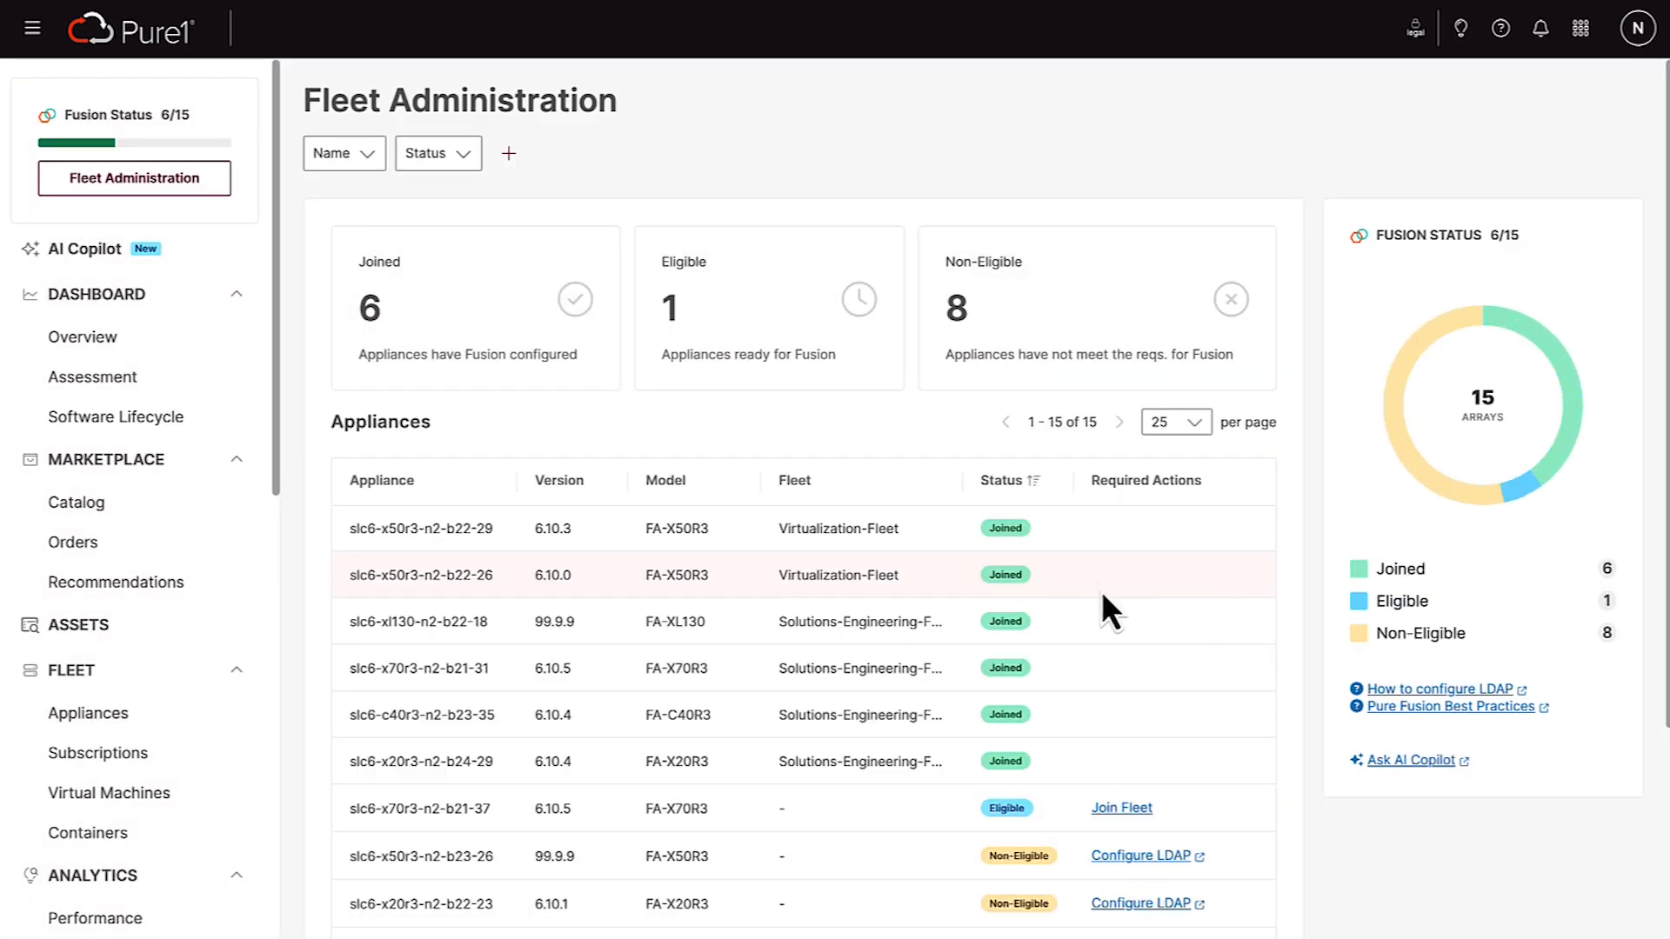